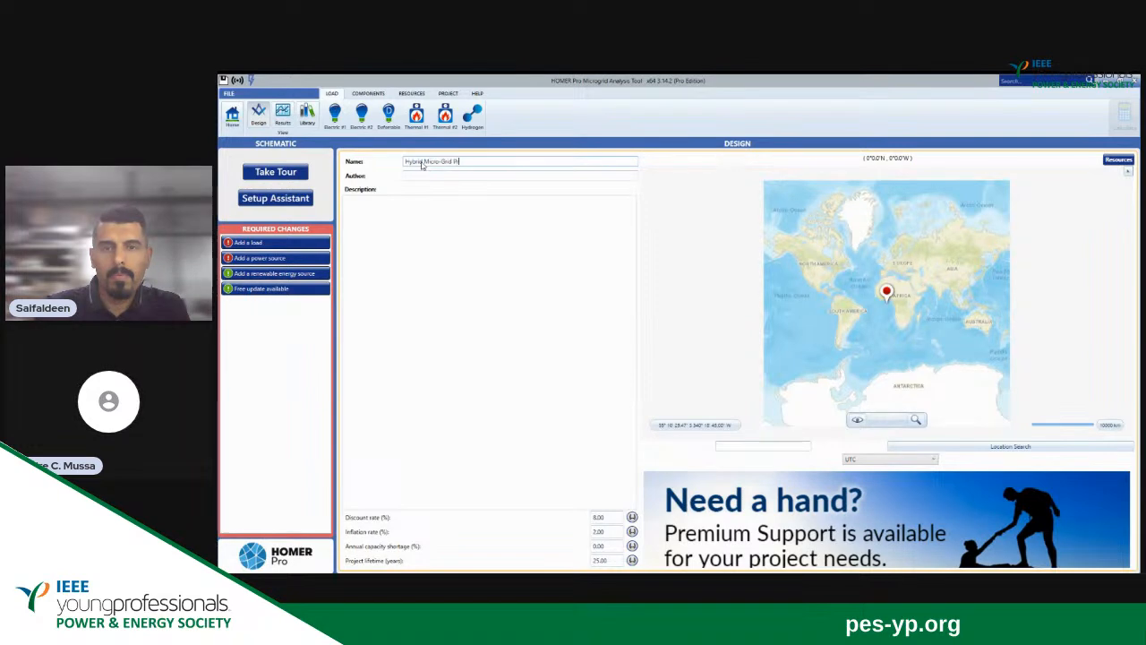
Complete the project name as Hybrid Micro-Grid Project and enter the author's full name.
{"action": "type", "text": "oject"}
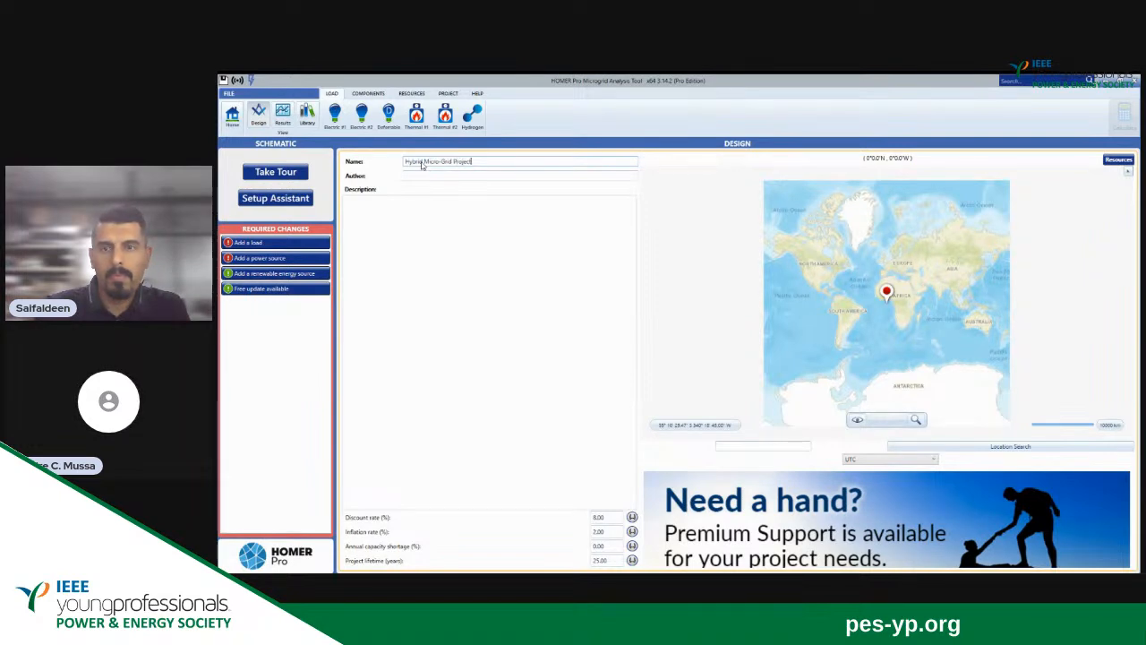
{"action": "left_click", "coordinate": [417, 175]}
{"action": "type", "text": "Des"}
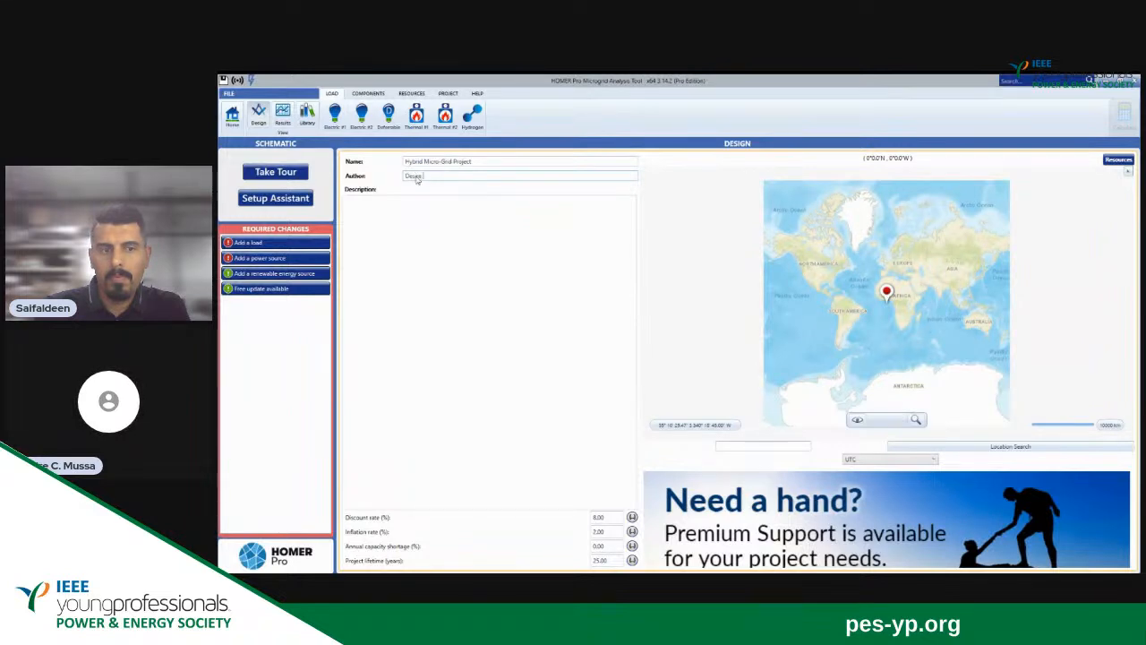
{"action": "type", "text": "ge C. Mussa"}
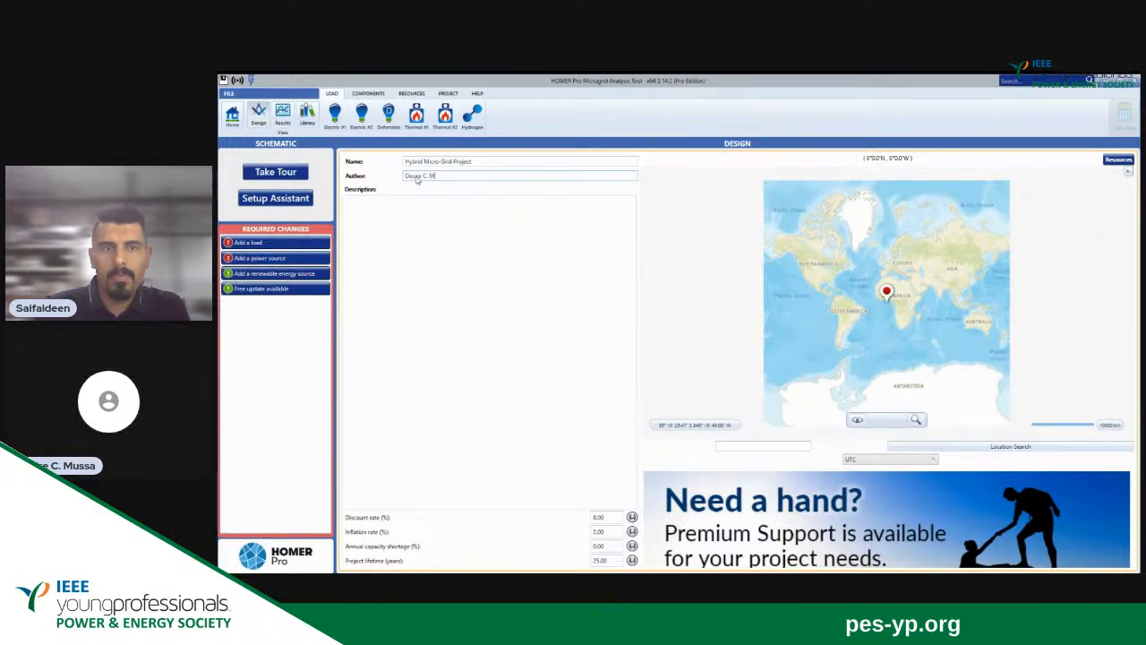
Paste the hybrid micro-grid design brief into the project description and put the list of technologies on its own line.
{"action": "left_click", "coordinate": [399, 216]}
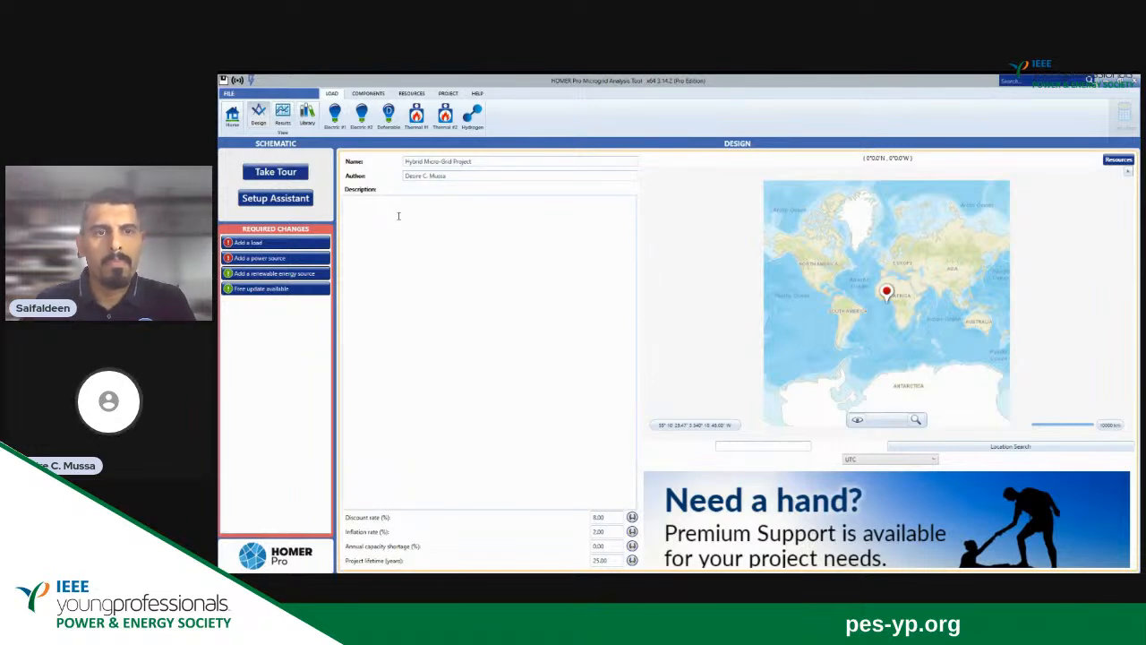
{"action": "type", "text": "Design a hybrid micro-grid which consists of the following technologies: Solar PV, Wind turbine, Biomass (biogas generator), Battery storage, Conventional (diesel generator)  Provided electrical load and biomass resource data  Location: Blantyre, Malawi; Cost of gathering and transporting biomass: $15/tonne; Nominal Discount Rate: 5.18%; Inflation rate: 2%"}
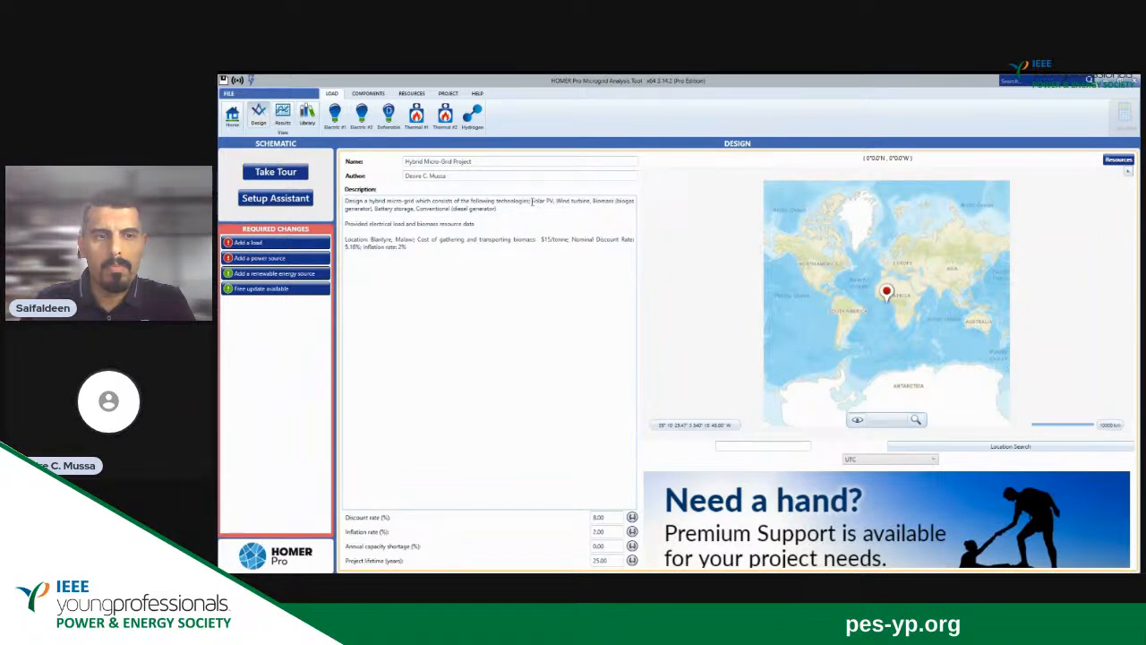
{"action": "left_click", "coordinate": [532, 203]}
{"action": "key", "text": "Return"}
{"action": "key", "text": "Return"}
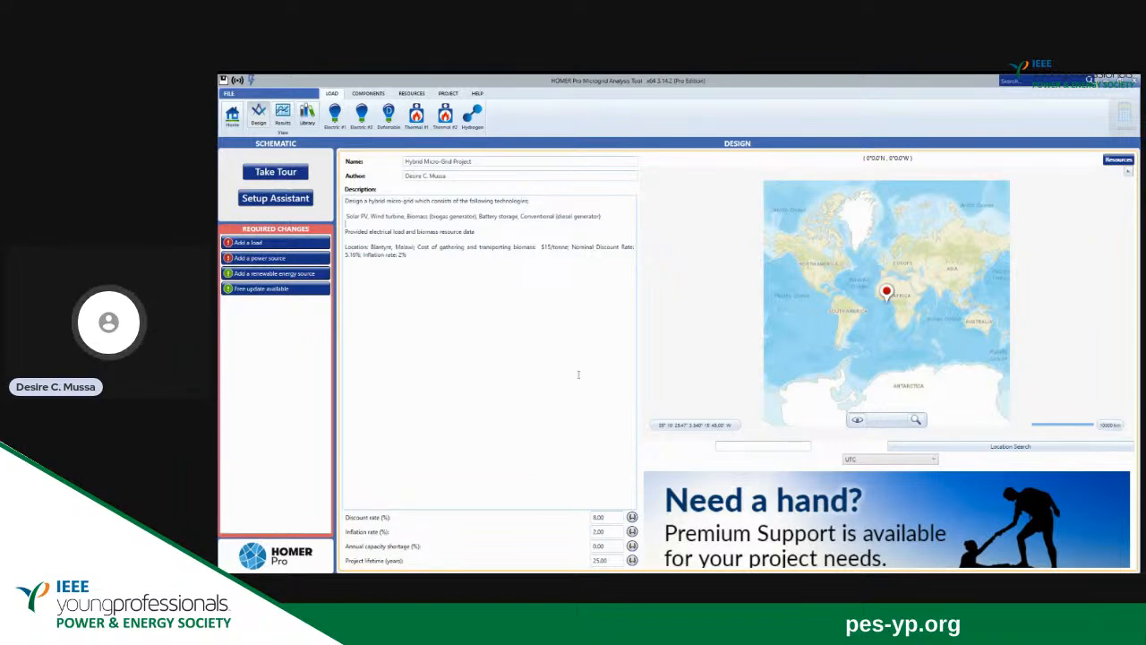
Search for Toronto, Canada as the project location.
{"action": "left_click", "coordinate": [726, 448]}
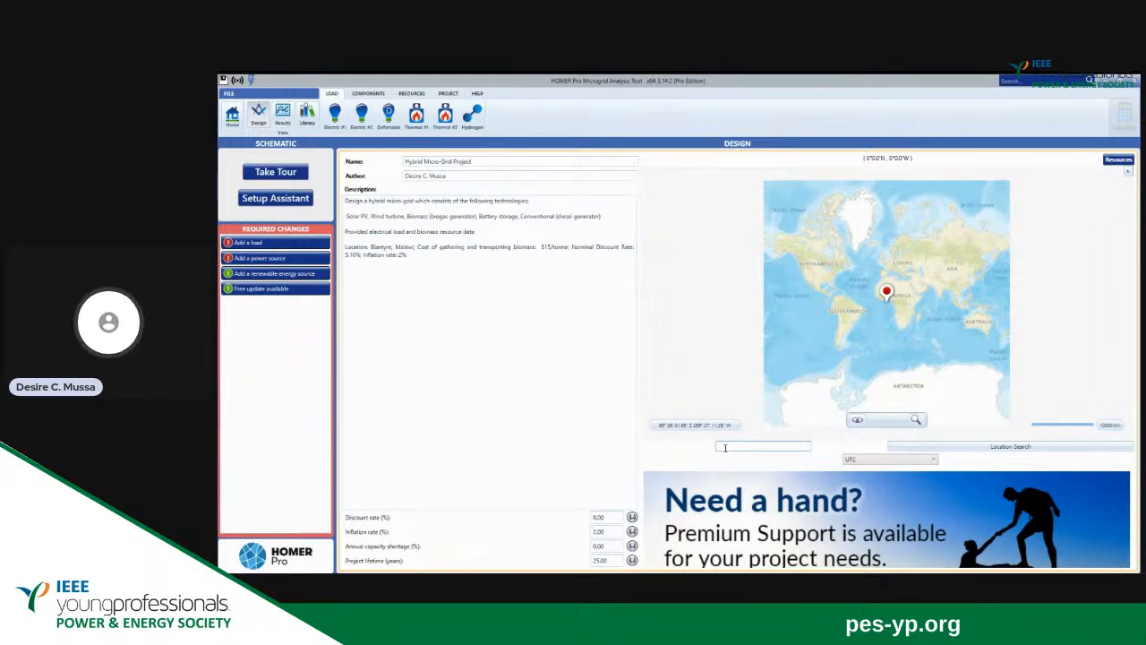
{"action": "type", "text": "bl"}
{"action": "type", "text": "ronto"}
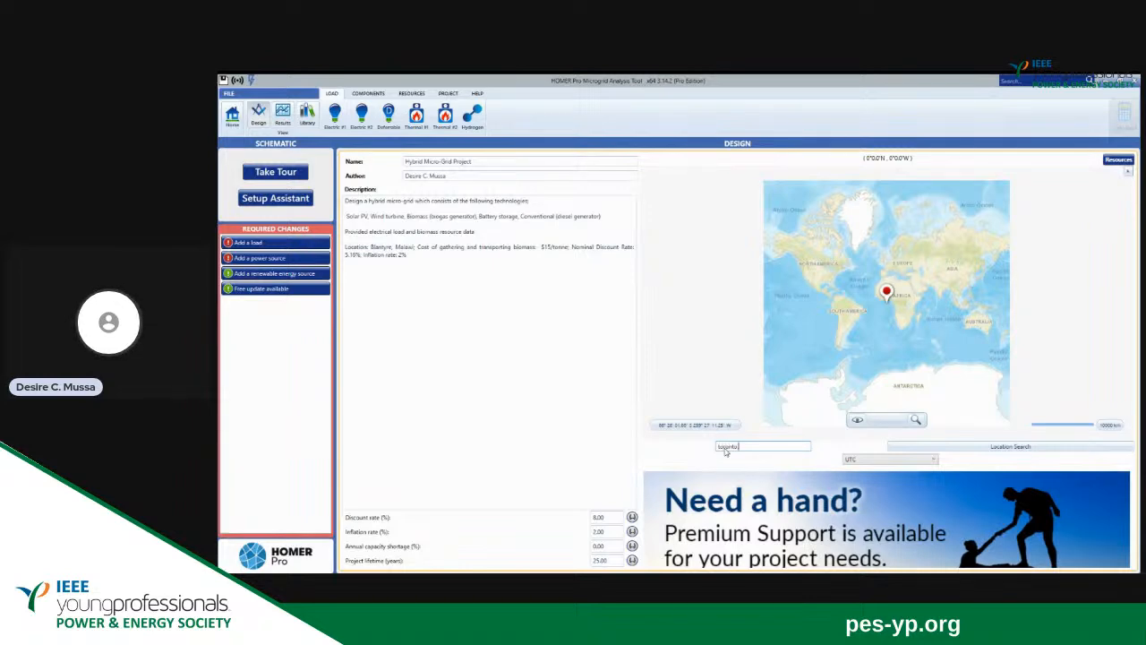
{"action": "type", "text": ", canada"}
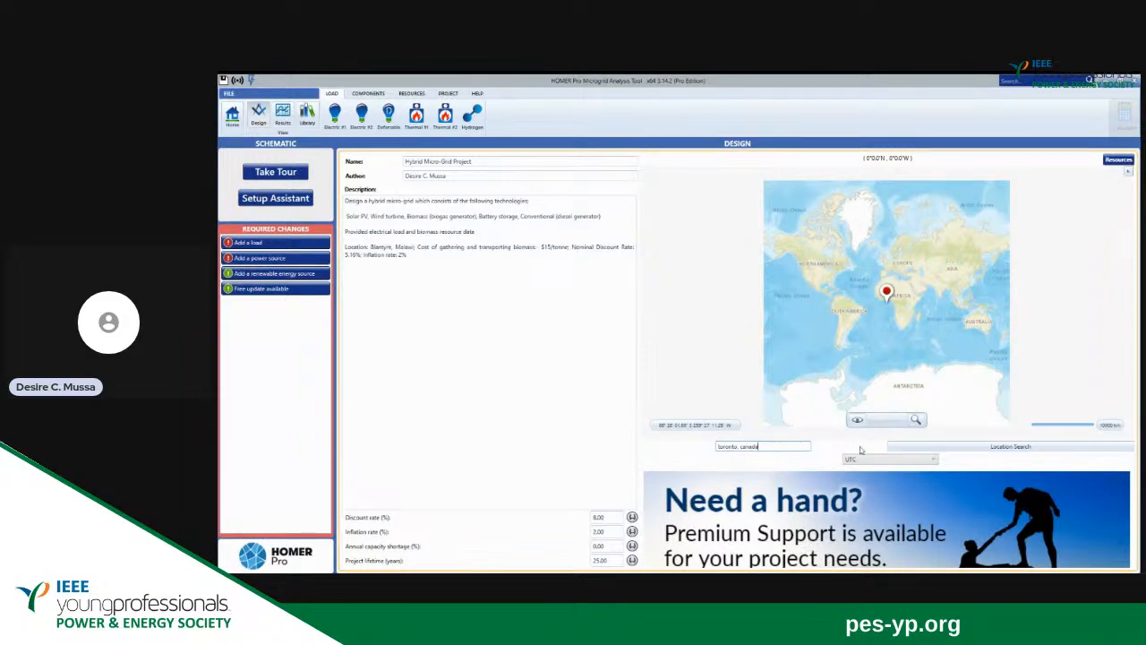
{"action": "left_click", "coordinate": [947, 448]}
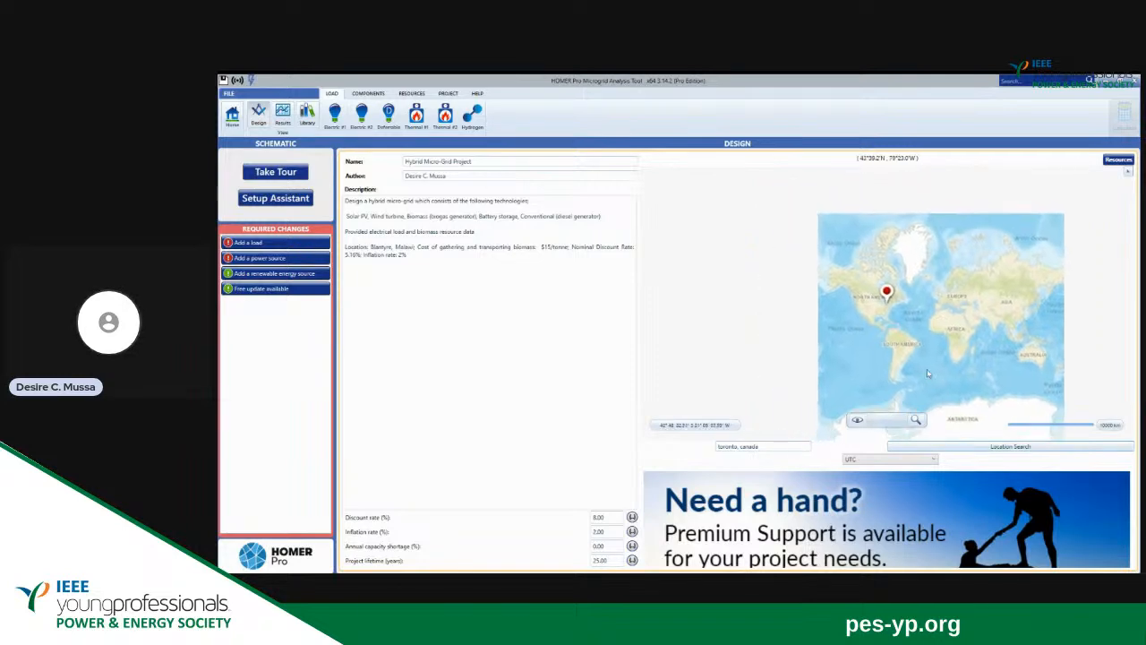
Replace the location search text with Panama and move the project location there.
{"action": "left_click", "coordinate": [768, 445]}
{"action": "key", "text": "BackSpace"}
{"action": "key", "text": "BackSpace"}
{"action": "key", "text": "BackSpace"}
{"action": "key", "text": "BackSpace"}
{"action": "key", "text": "BackSpace"}
{"action": "key", "text": "BackSpace"}
{"action": "key", "text": "BackSpace"}
{"action": "key", "text": "BackSpace"}
{"action": "key", "text": "BackSpace"}
{"action": "key", "text": "BackSpace"}
{"action": "key", "text": "BackSpace"}
{"action": "key", "text": "BackSpace"}
{"action": "key", "text": "BackSpace"}
{"action": "key", "text": "BackSpace"}
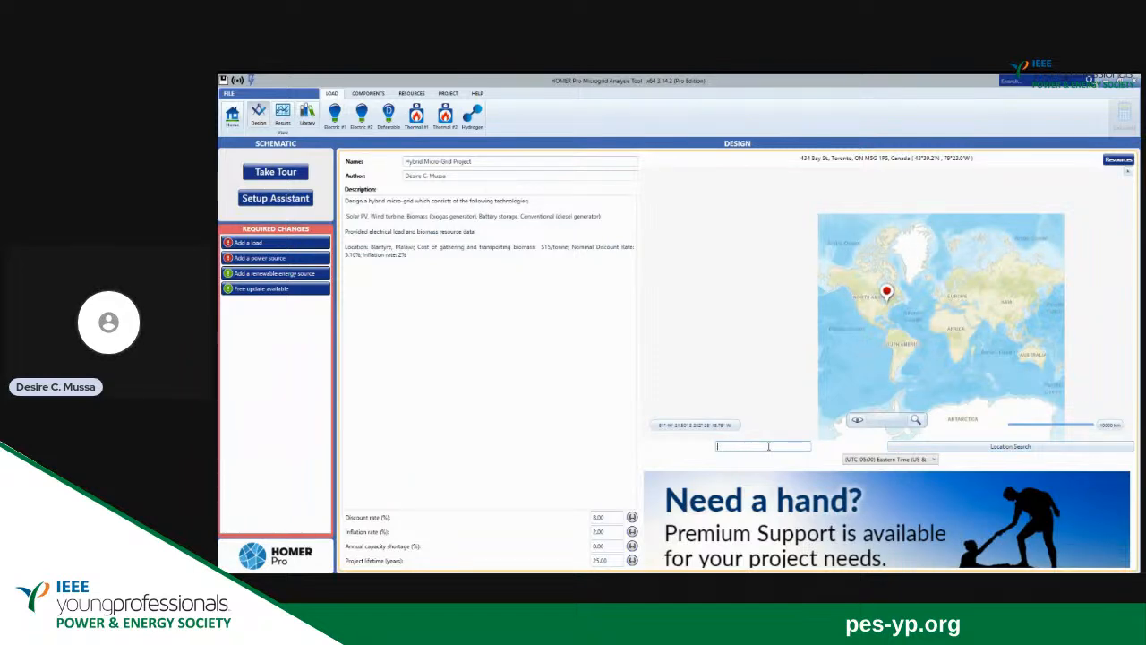
{"action": "type", "text": "blantyre"}
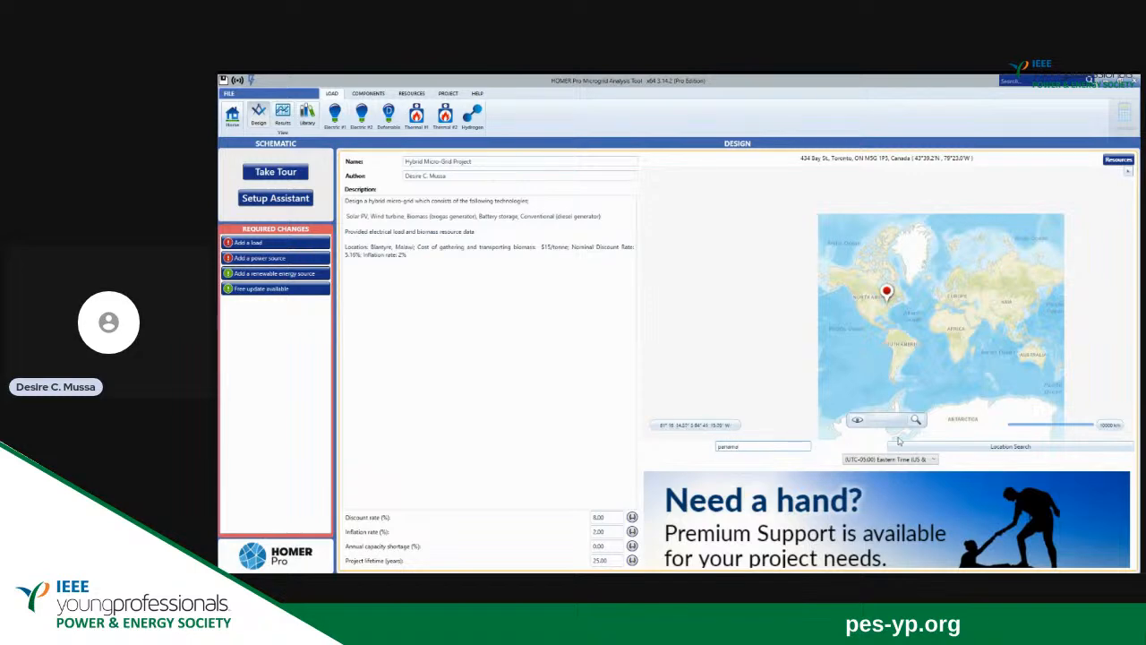
{"action": "left_click", "coordinate": [979, 450]}
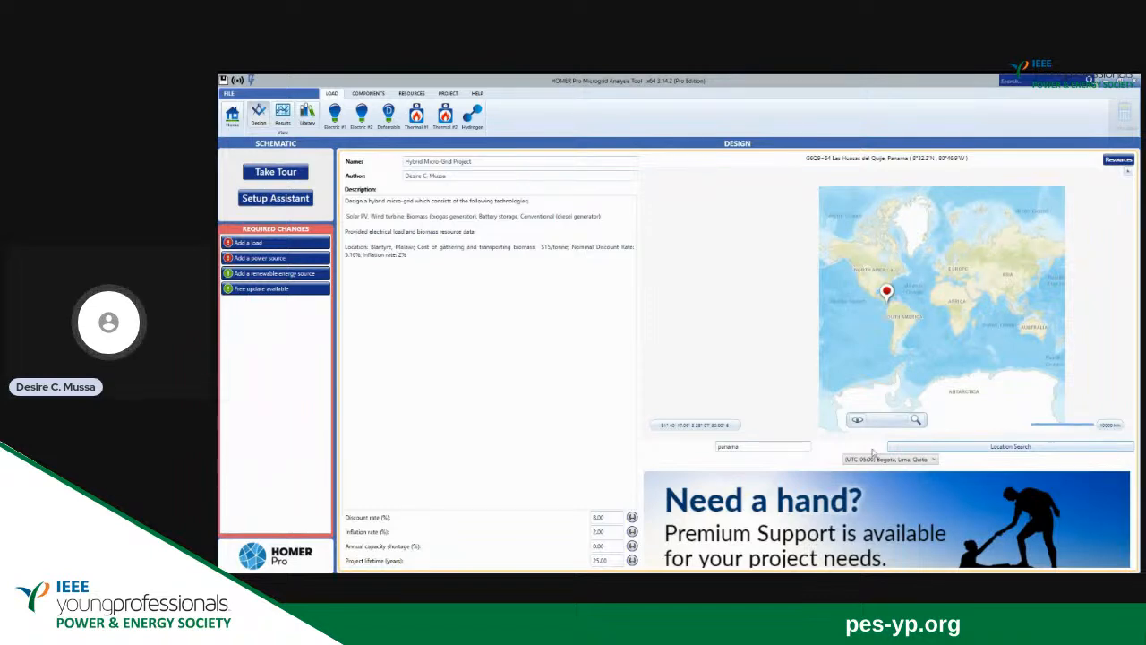
Change the project location to Mumbai, India with a location search.
{"action": "left_click", "coordinate": [755, 445]}
{"action": "key", "text": "BackSpace"}
{"action": "key", "text": "BackSpace"}
{"action": "key", "text": "BackSpace"}
{"action": "key", "text": "BackSpace"}
{"action": "key", "text": "BackSpace"}
{"action": "key", "text": "BackSpace"}
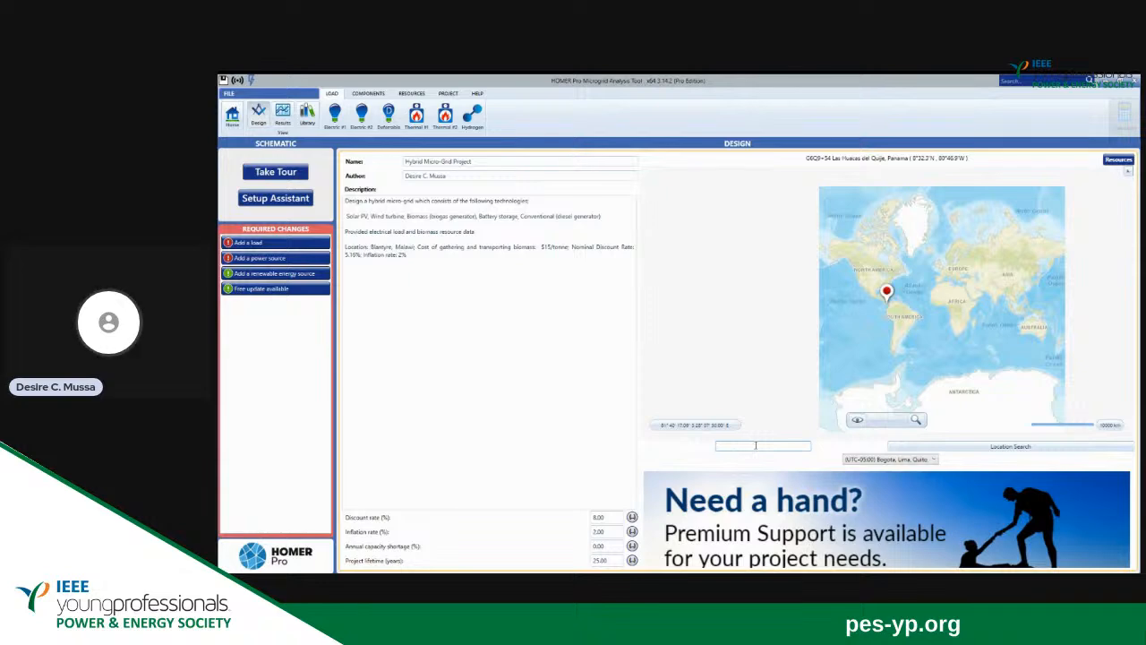
{"action": "type", "text": "Mun"}
{"action": "type", "text": "bai"}
{"action": "type", "text": ", "}
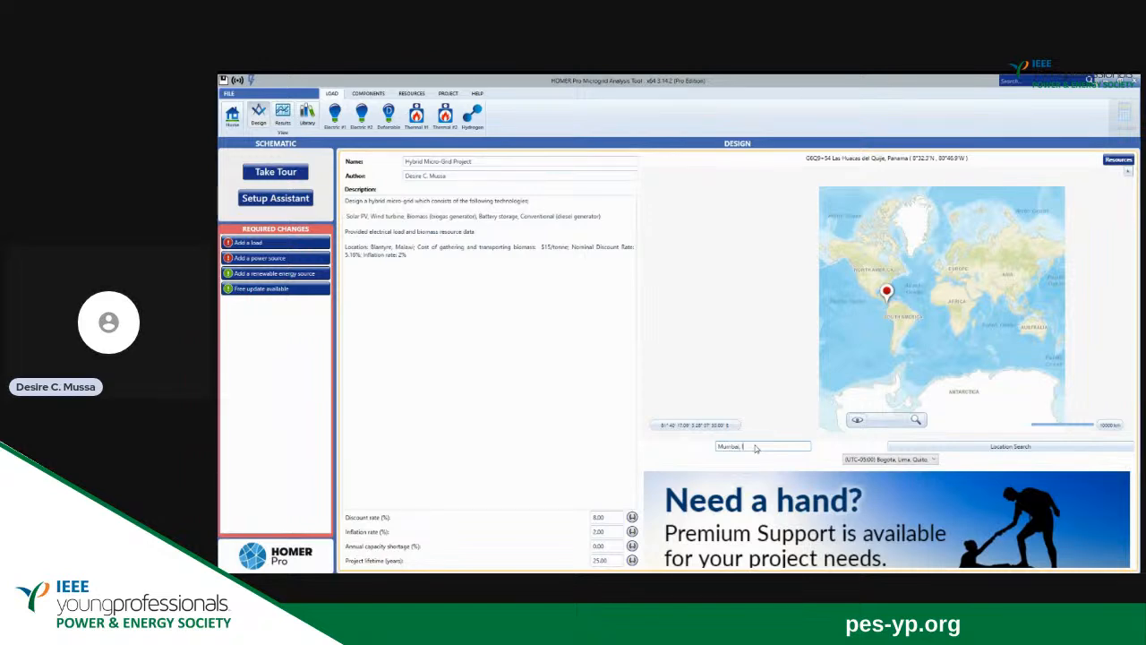
{"action": "type", "text": "India"}
{"action": "left_click", "coordinate": [1028, 451]}
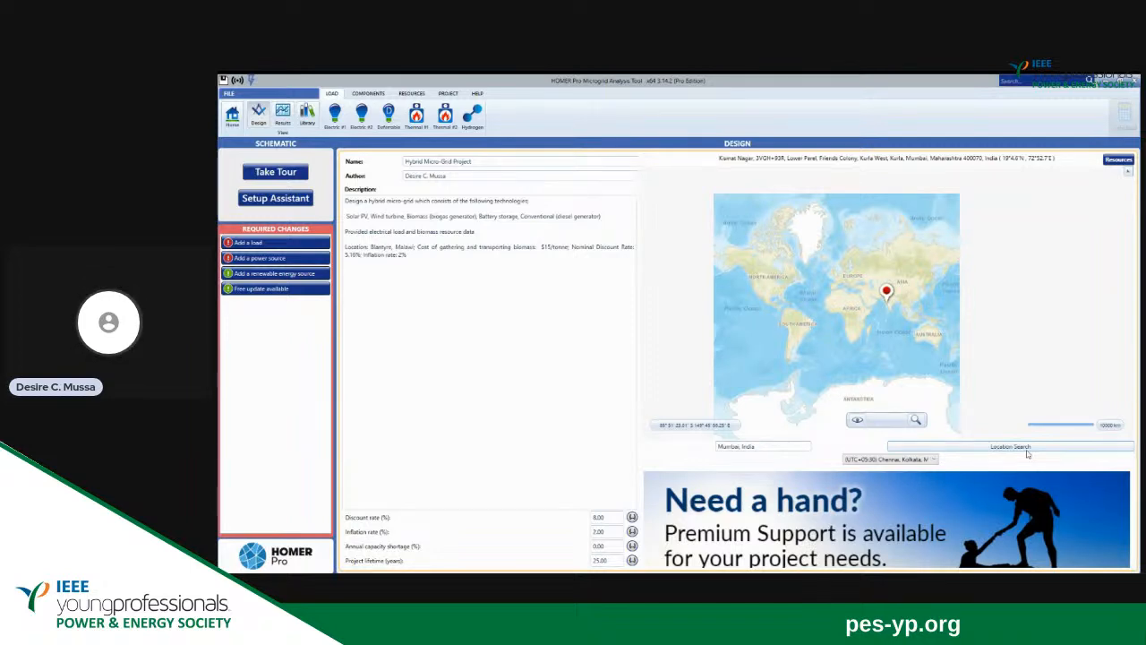
Set the project location to Blantyre, Malawi with a location search.
{"action": "left_click", "coordinate": [767, 446]}
{"action": "key", "text": "BackSpace"}
{"action": "key", "text": "BackSpace"}
{"action": "key", "text": "BackSpace"}
{"action": "key", "text": "BackSpace"}
{"action": "key", "text": "BackSpace"}
{"action": "key", "text": "BackSpace"}
{"action": "key", "text": "BackSpace"}
{"action": "key", "text": "BackSpace"}
{"action": "key", "text": "BackSpace"}
{"action": "key", "text": "BackSpace"}
{"action": "key", "text": "BackSpace"}
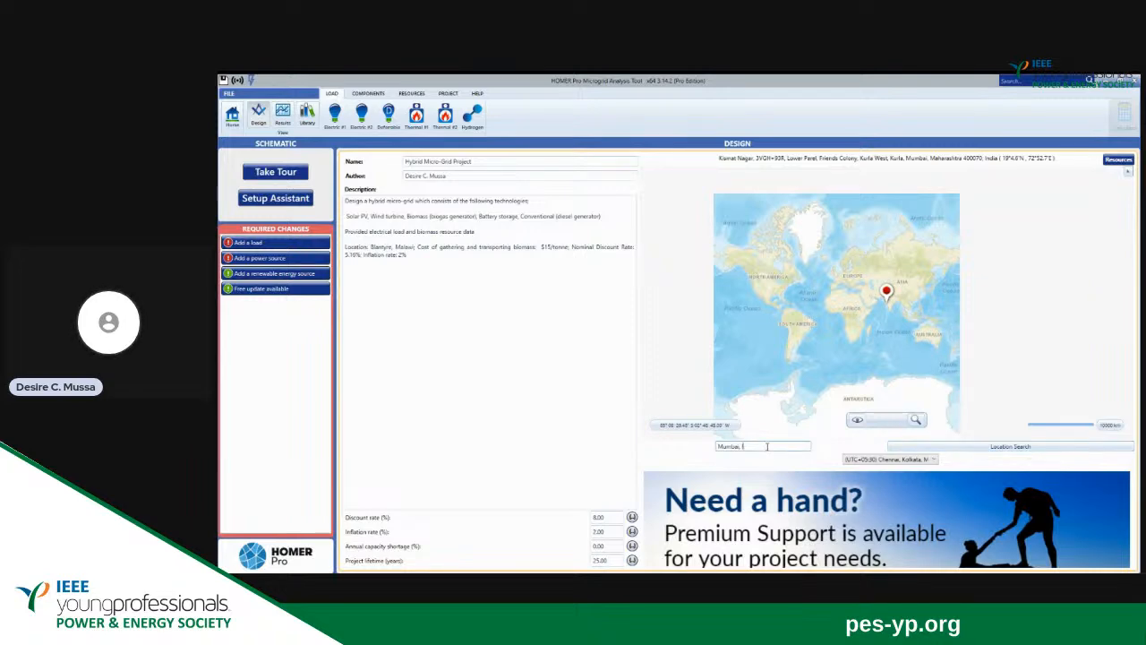
{"action": "type", "text": "Blanty"}
{"action": "key", "text": "BackSpace"}
{"action": "key", "text": "BackSpace"}
{"action": "type", "text": "tyre, Malawi"}
{"action": "left_click", "coordinate": [985, 449]}
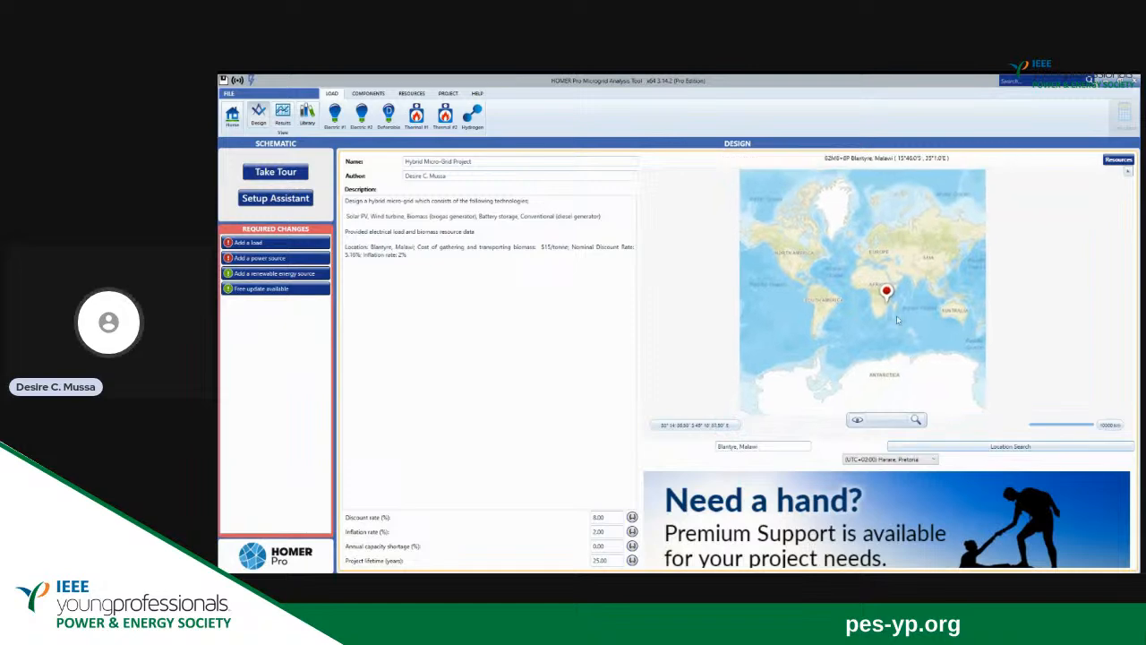
Try to enlarge the location map using the preset zoom levels such as State and Region.
{"action": "left_click", "coordinate": [917, 418]}
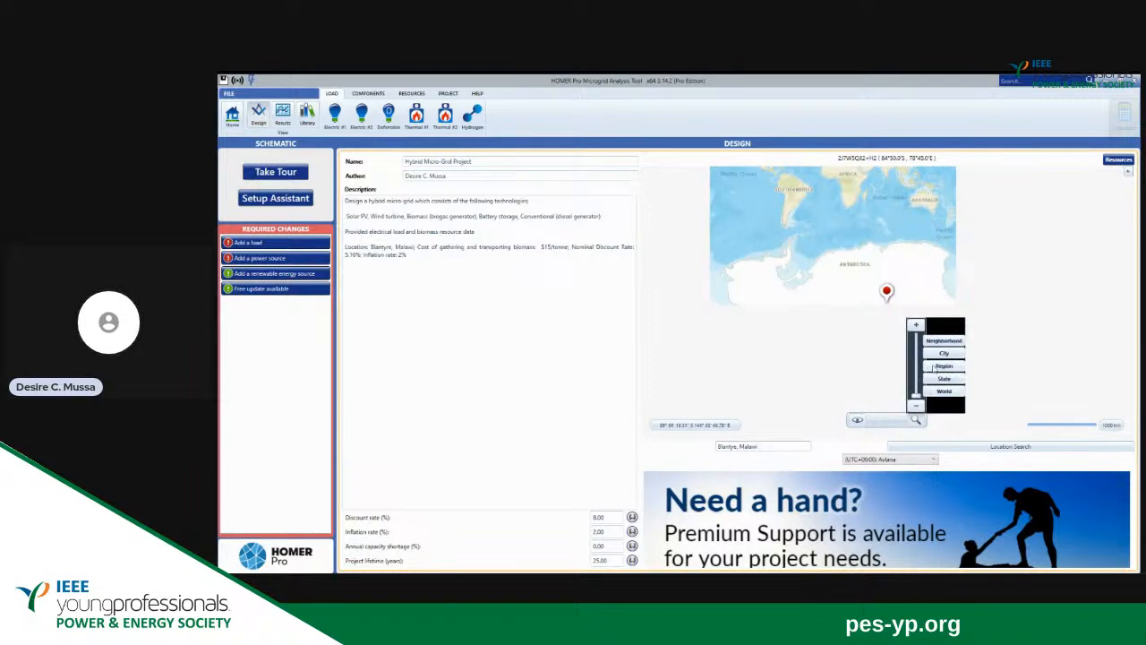
{"action": "left_click", "coordinate": [934, 382]}
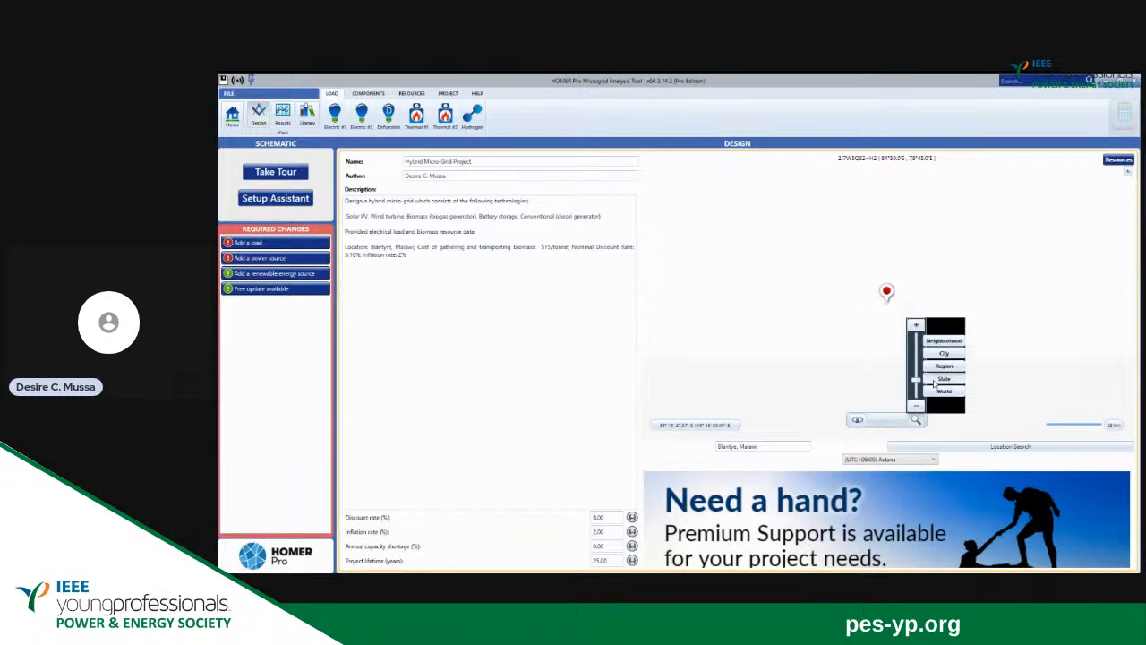
{"action": "left_click", "coordinate": [937, 367]}
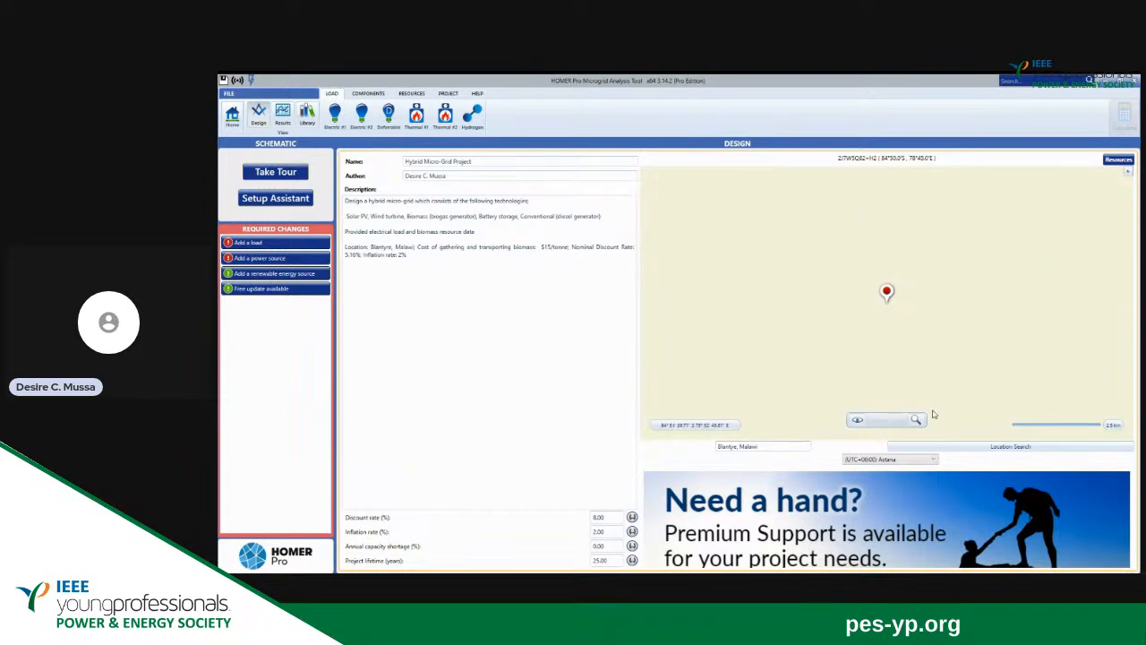
{"action": "mouse_move", "coordinate": [918, 419]}
{"action": "left_click", "coordinate": [937, 355]}
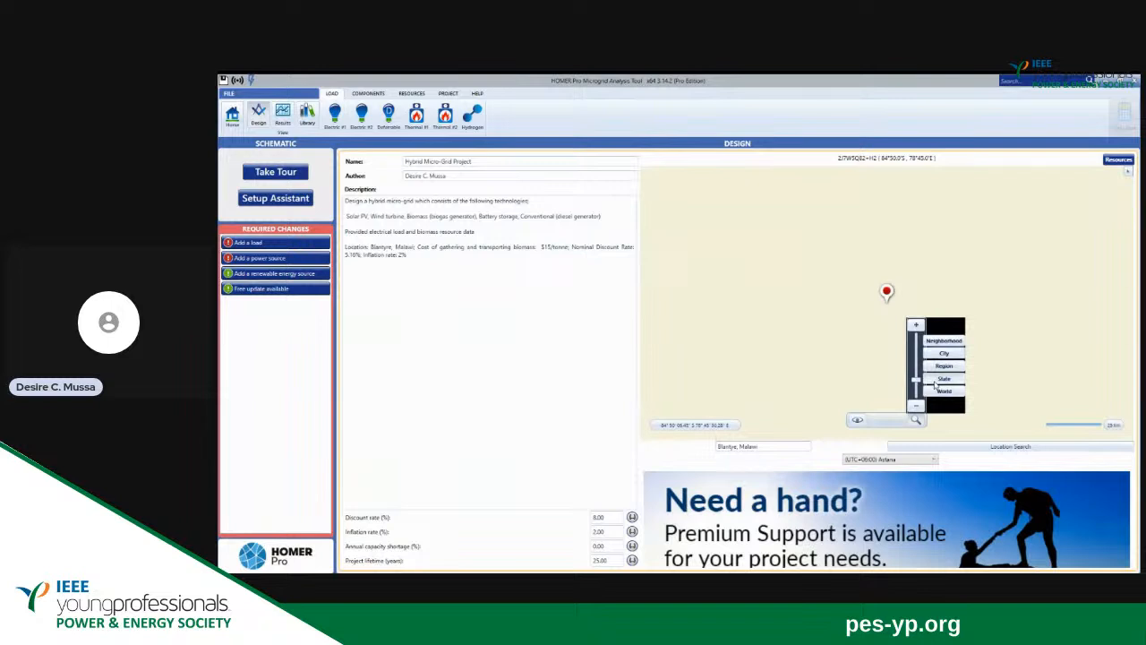
{"action": "left_click", "coordinate": [937, 389]}
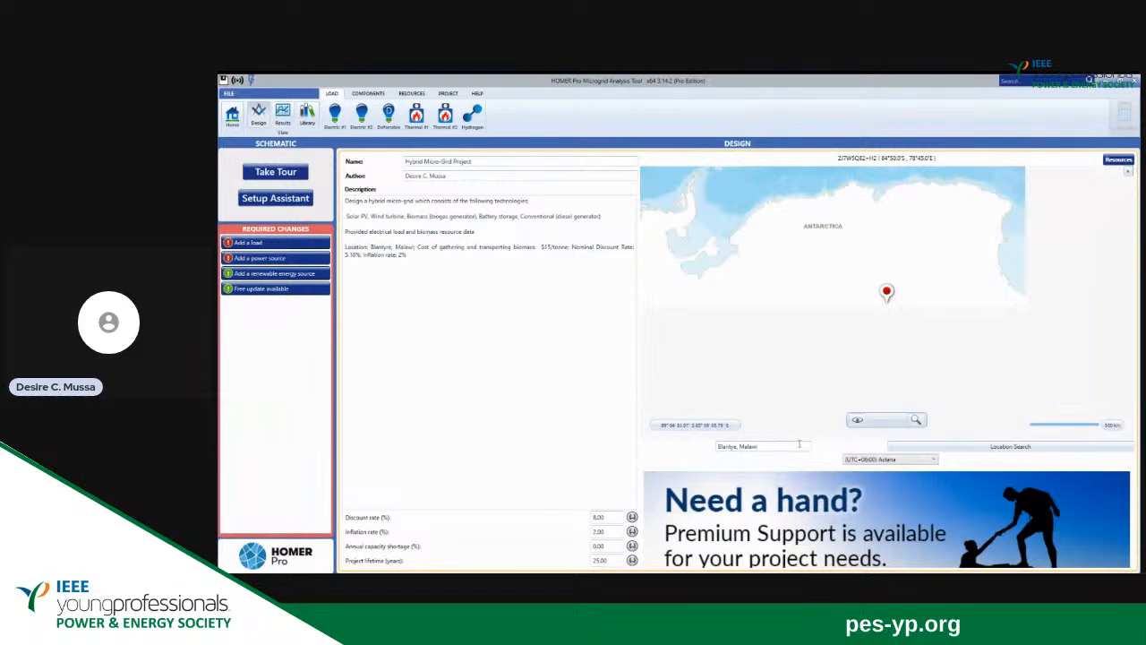
Search again for Blantyre, Malawi and enlarge the map to show the city and its surrounding area.
{"action": "left_click", "coordinate": [988, 447]}
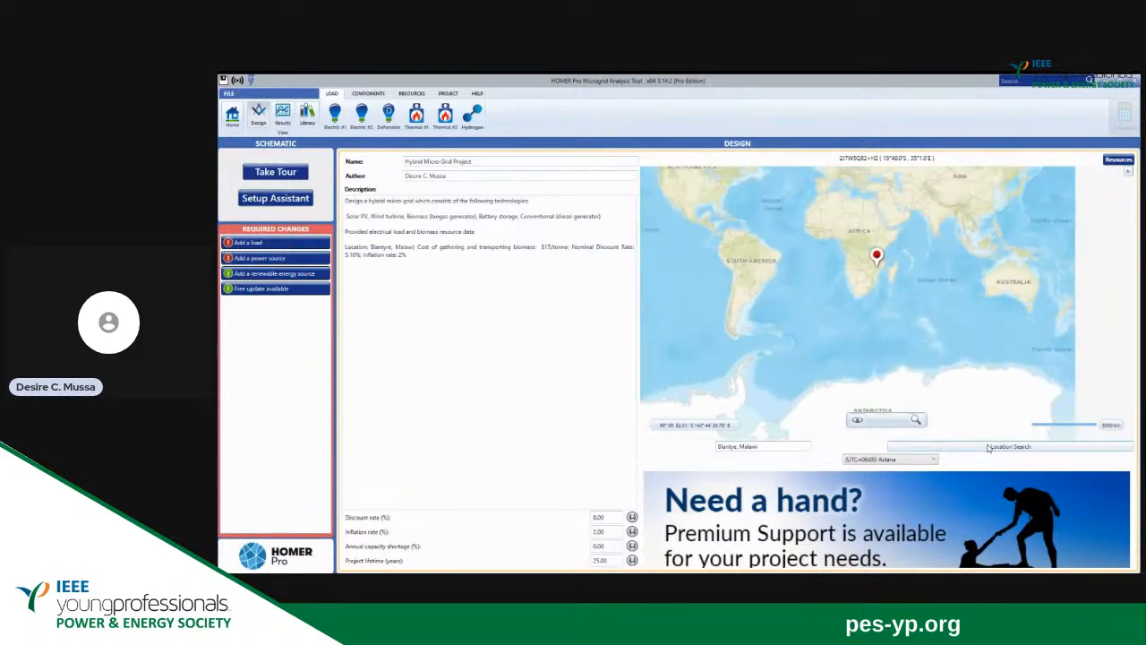
{"action": "mouse_move", "coordinate": [917, 419]}
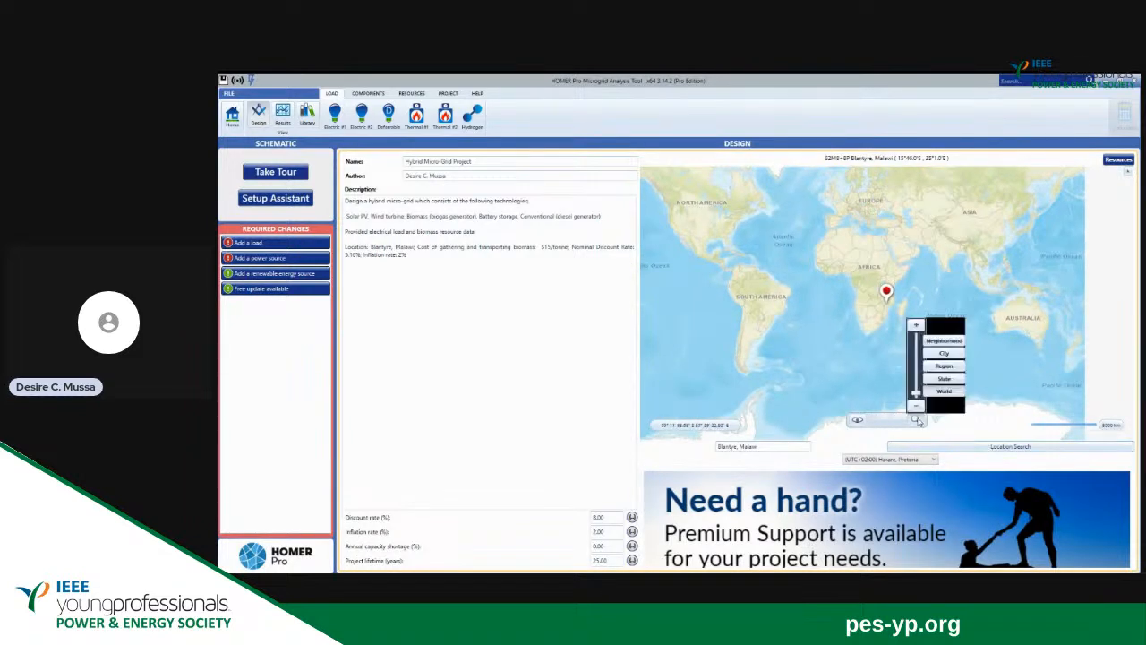
{"action": "left_click_drag", "start_coordinate": [915, 395], "coordinate": [918, 358]}
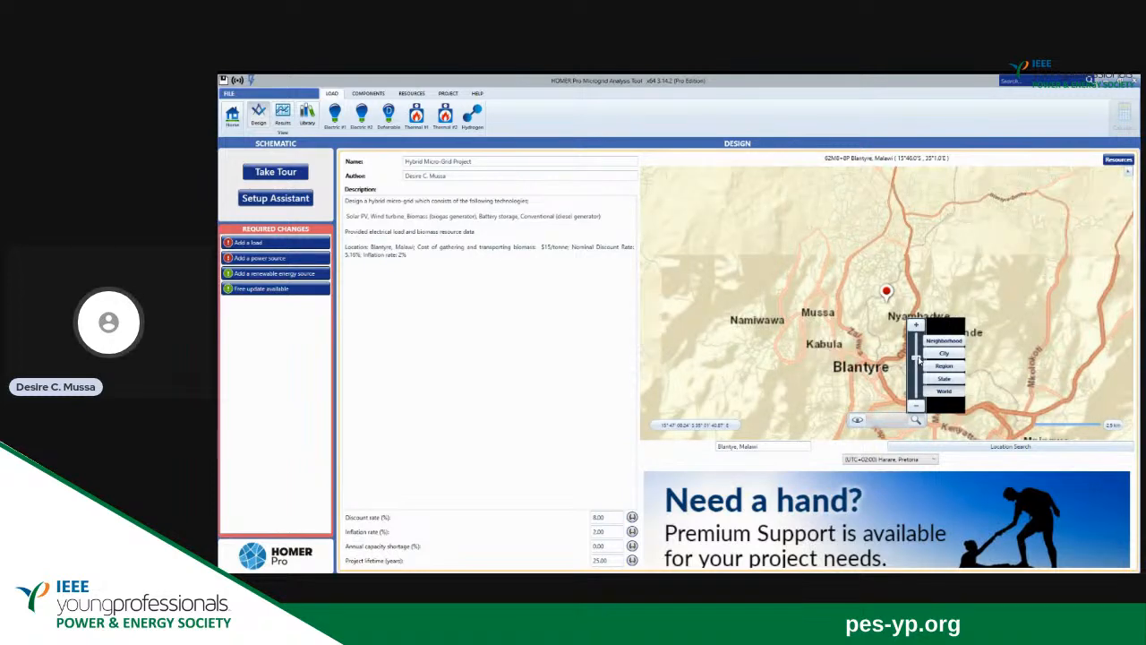
{"action": "left_click_drag", "start_coordinate": [919, 360], "coordinate": [920, 364]}
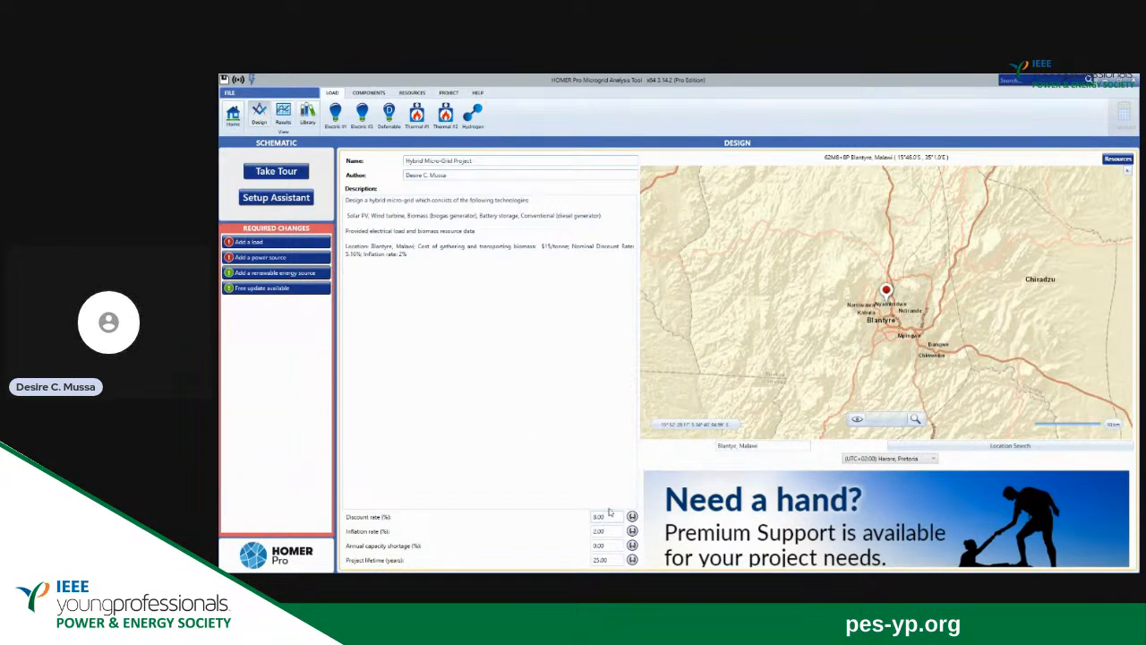
Set the project's discount rate to 5.16%.
{"action": "key", "text": "BackSpace"}
{"action": "key", "text": "BackSpace"}
{"action": "key", "text": "BackSpace"}
{"action": "type", "text": "5.16"}
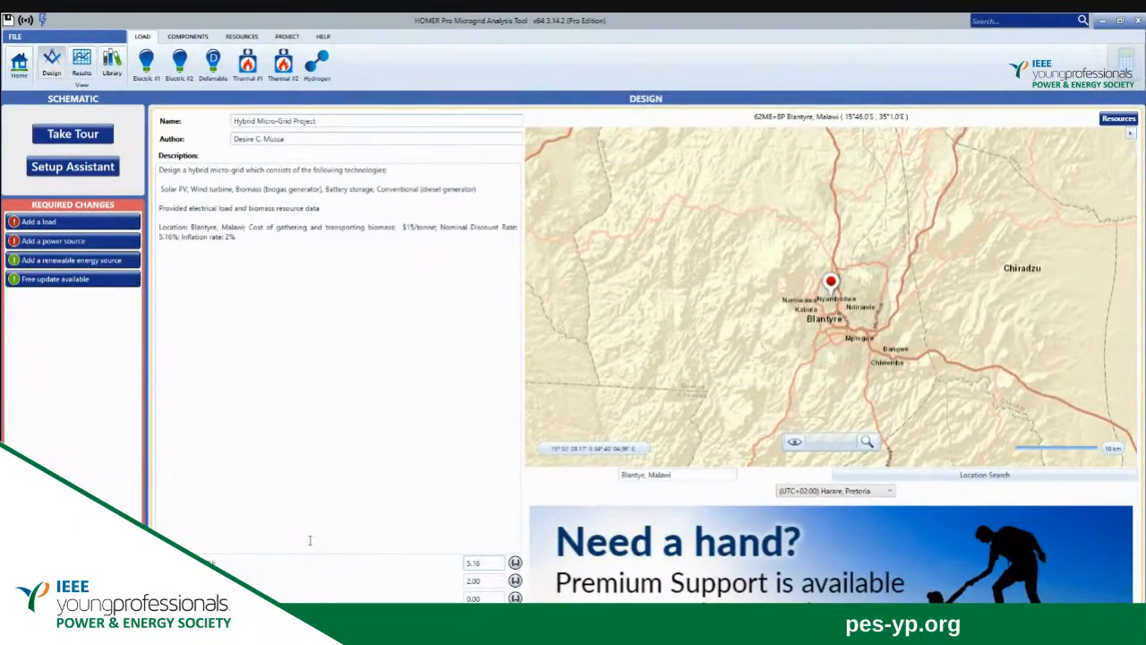
{"action": "left_click", "coordinate": [317, 430]}
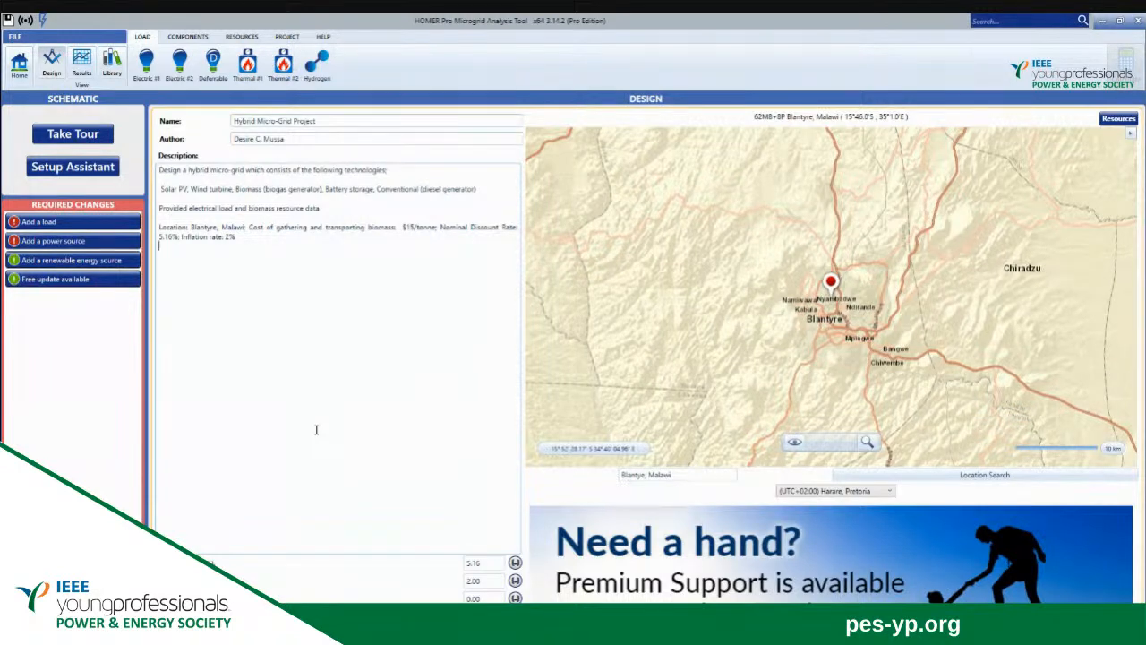
Start setting up an electric load and choose the Community profile for the synthetic load.
{"action": "left_click", "coordinate": [147, 63]}
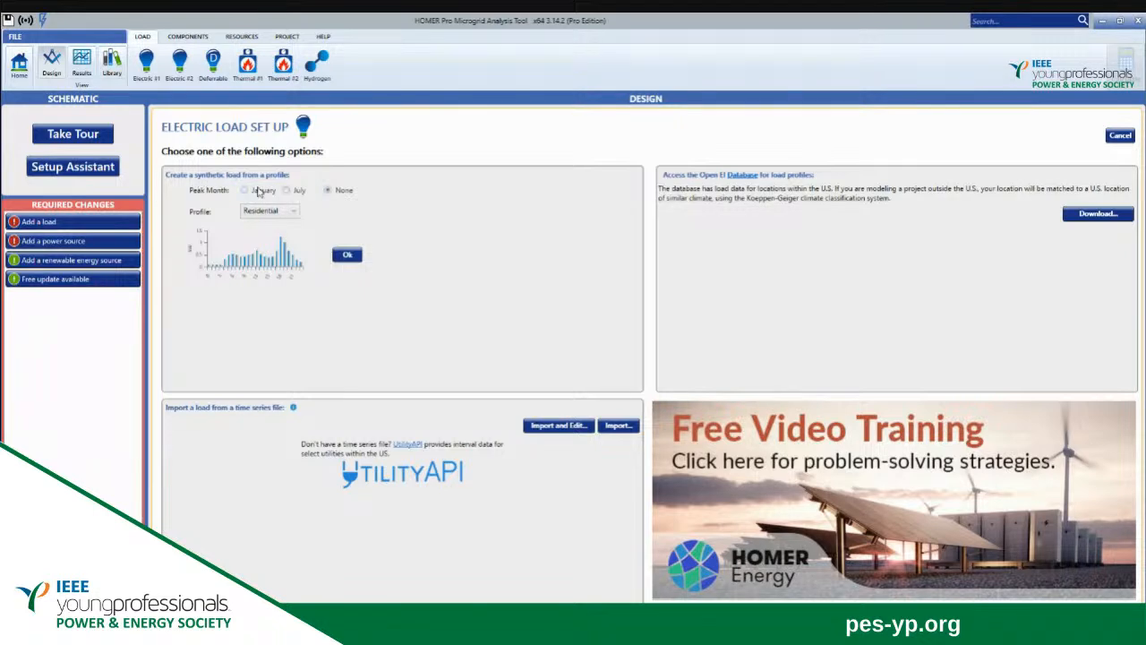
{"action": "left_click", "coordinate": [293, 213]}
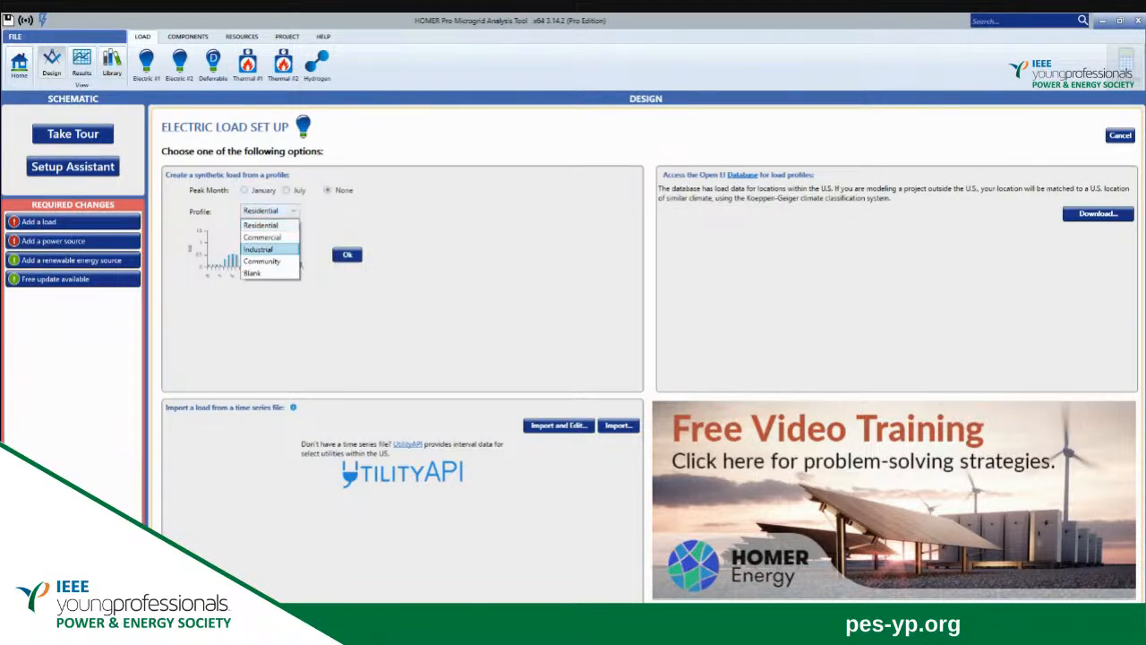
{"action": "left_click", "coordinate": [262, 254]}
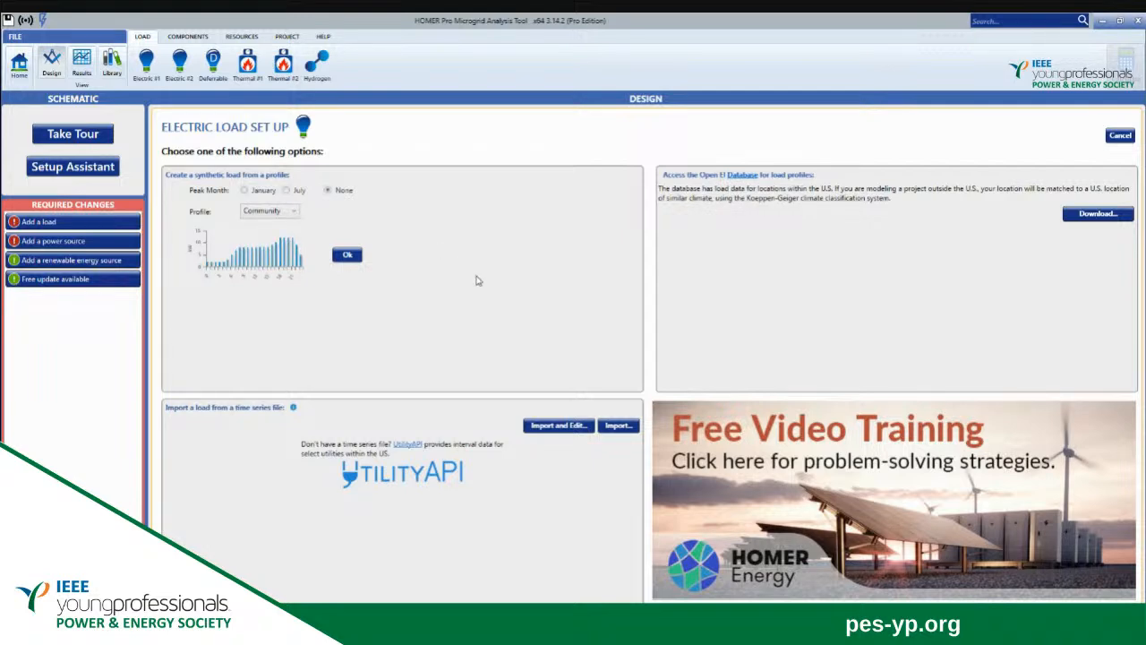
Import the electric load's time series from the Electrical+Load+Data text file on the Desktop.
{"action": "left_click", "coordinate": [618, 427]}
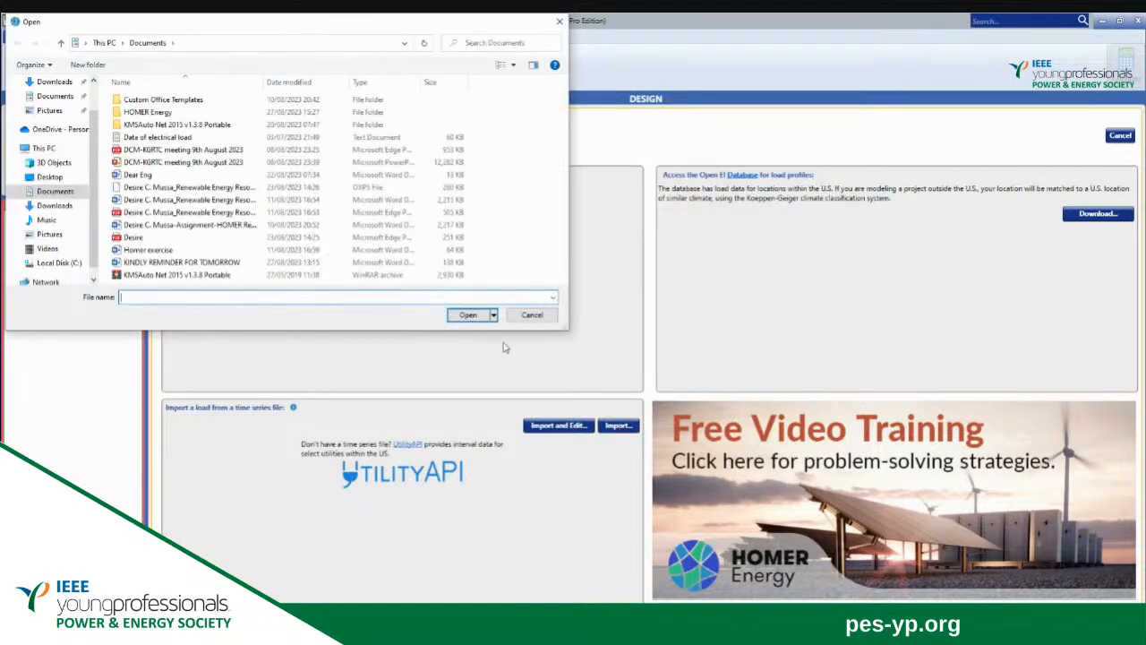
{"action": "left_click", "coordinate": [50, 176]}
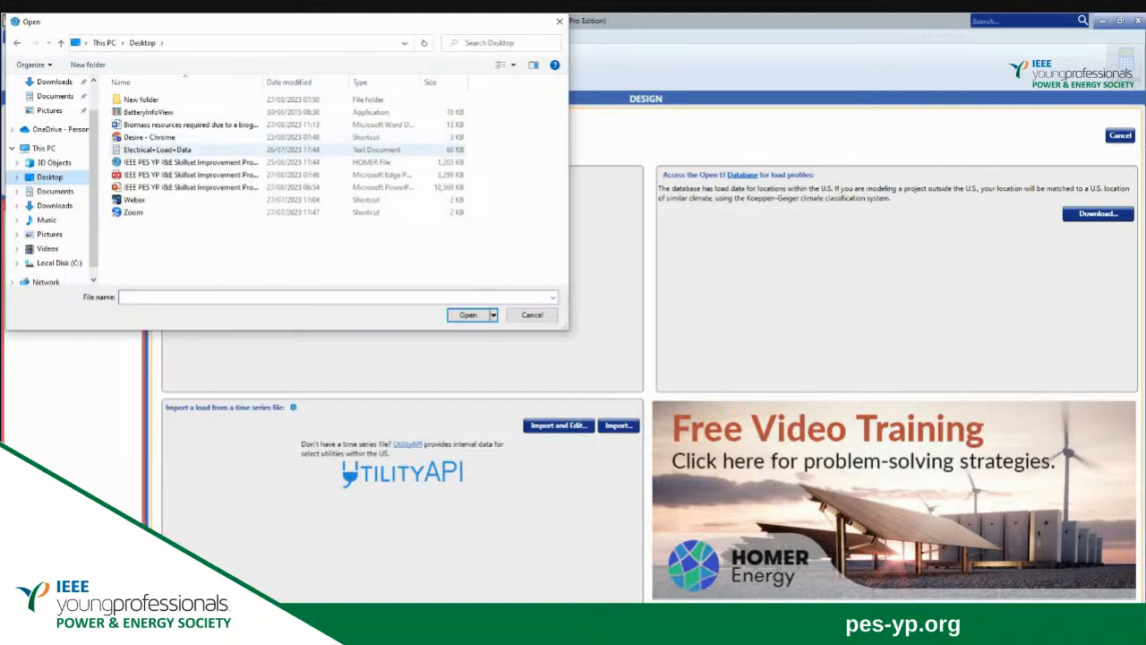
{"action": "left_click", "coordinate": [170, 152]}
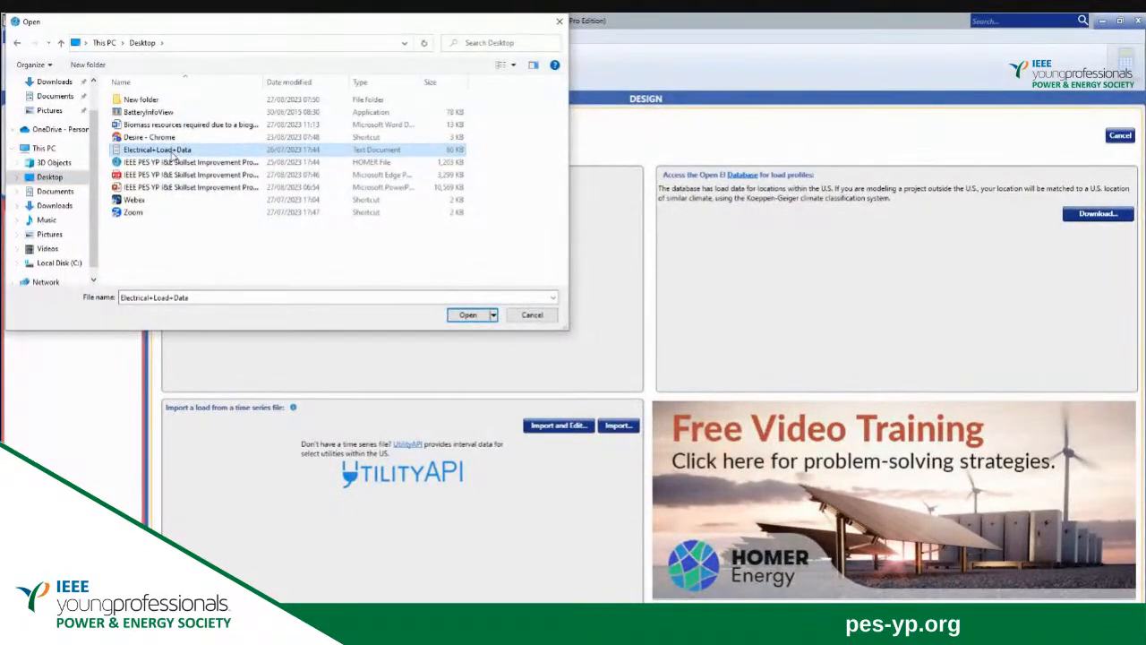
{"action": "left_click", "coordinate": [468, 314]}
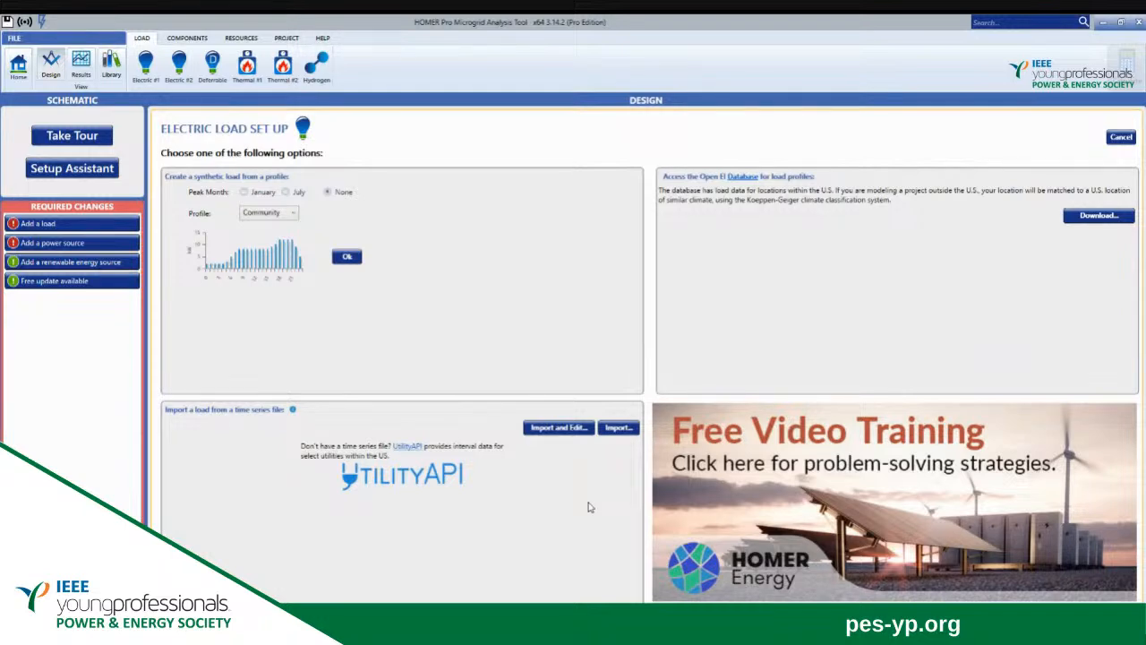
{"action": "left_click", "coordinate": [618, 427]}
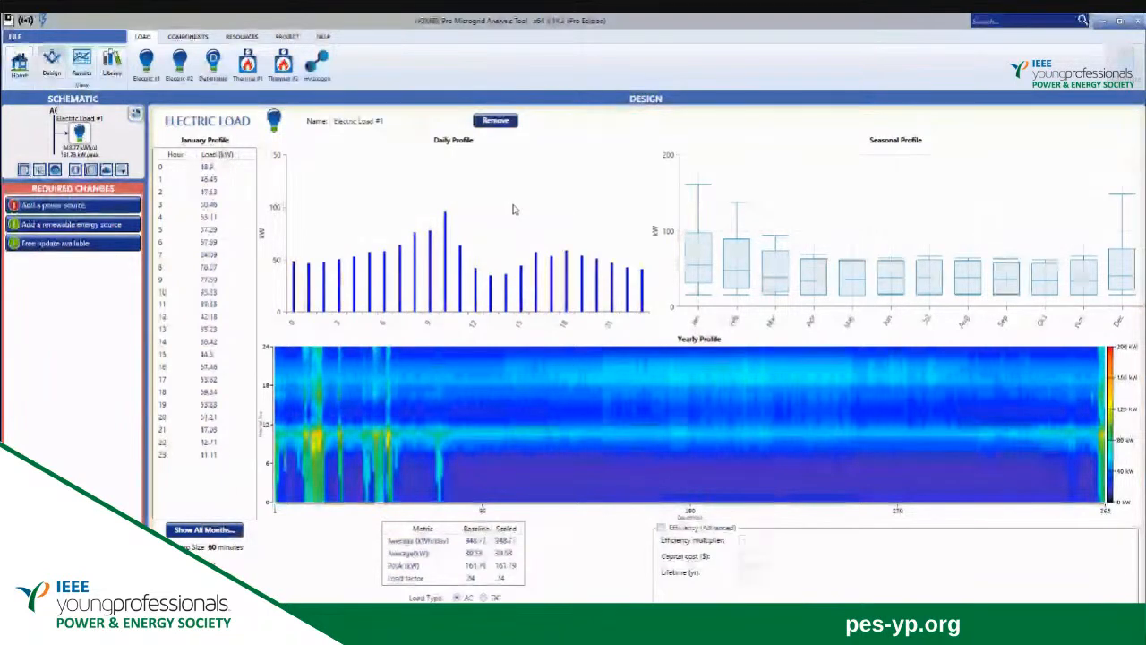
Add the Jinko Eagle PERC60 300W flat plate PV to the project from the complete PV catalog.
{"action": "left_click", "coordinate": [14, 65]}
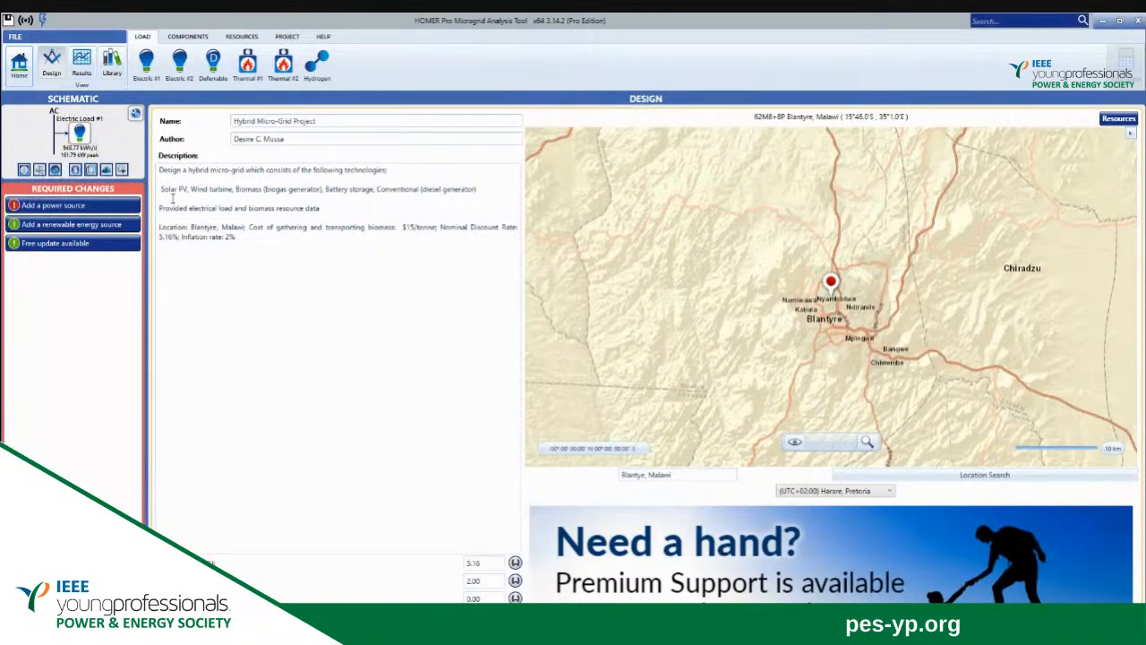
{"action": "left_click", "coordinate": [177, 38]}
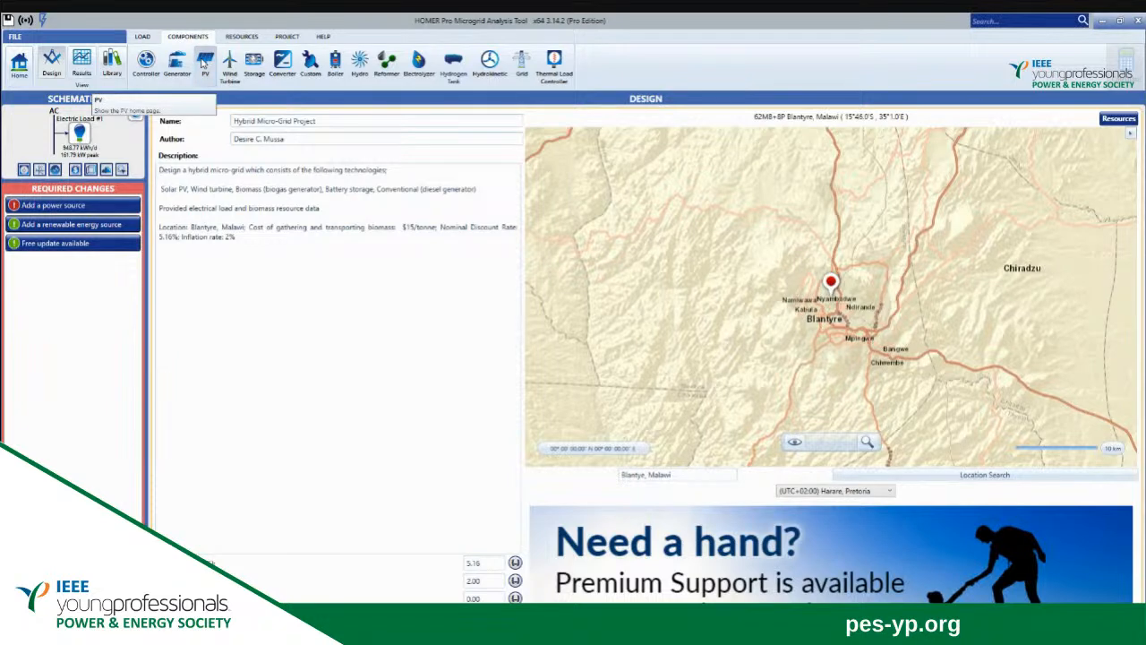
{"action": "left_click", "coordinate": [203, 62]}
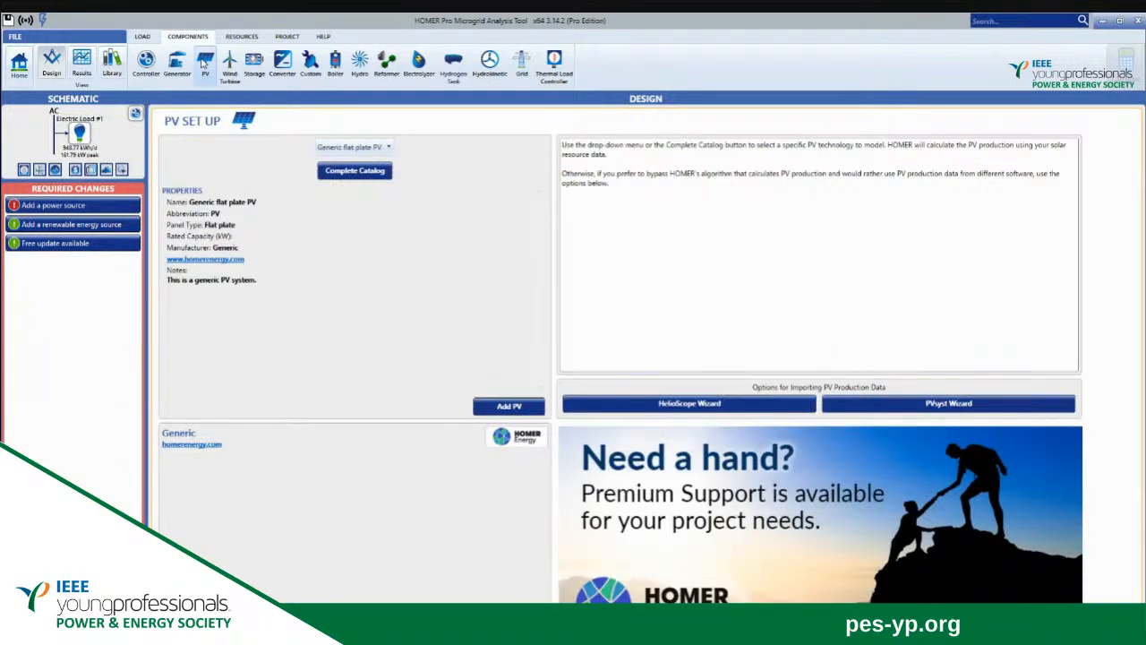
{"action": "left_click", "coordinate": [389, 147]}
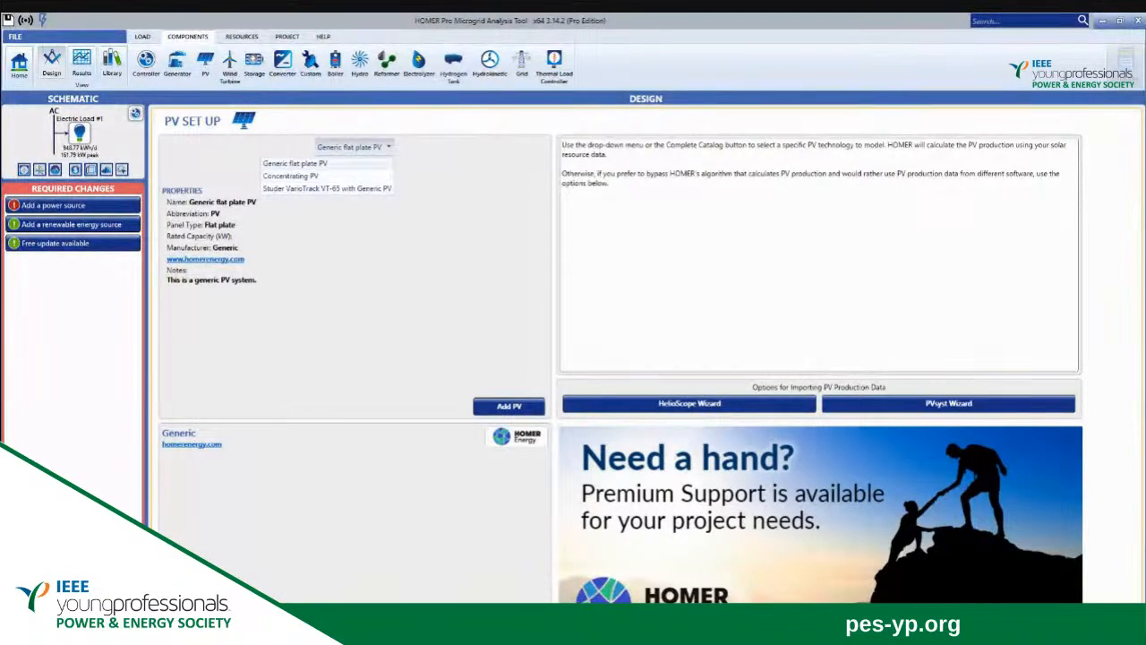
{"action": "left_click", "coordinate": [388, 150]}
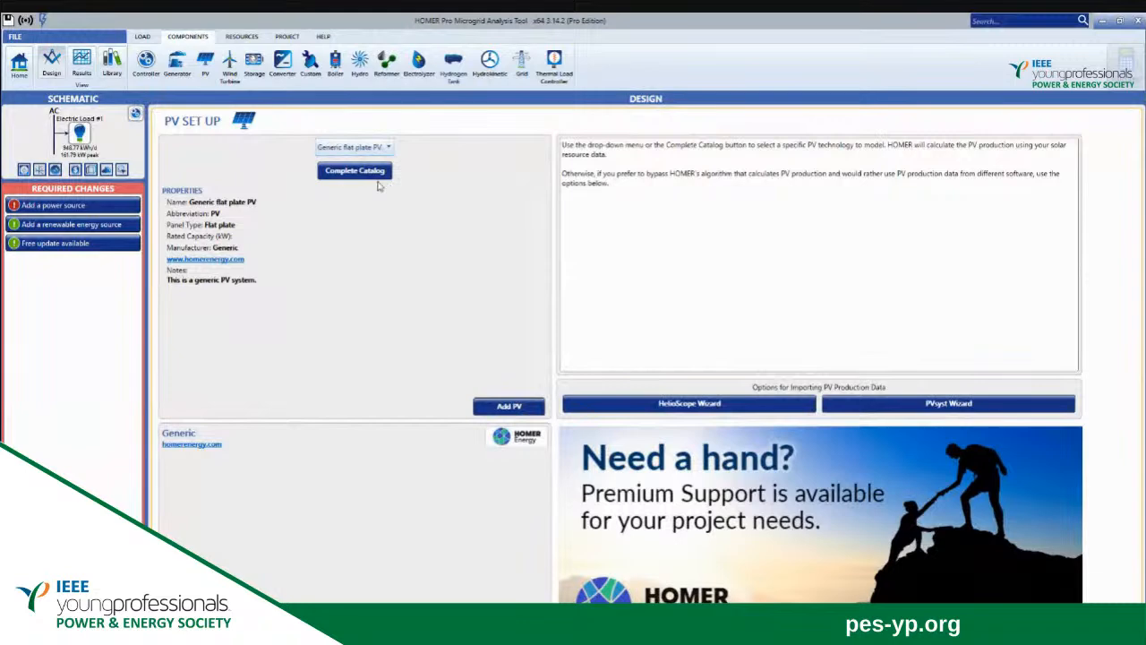
{"action": "left_click", "coordinate": [366, 175]}
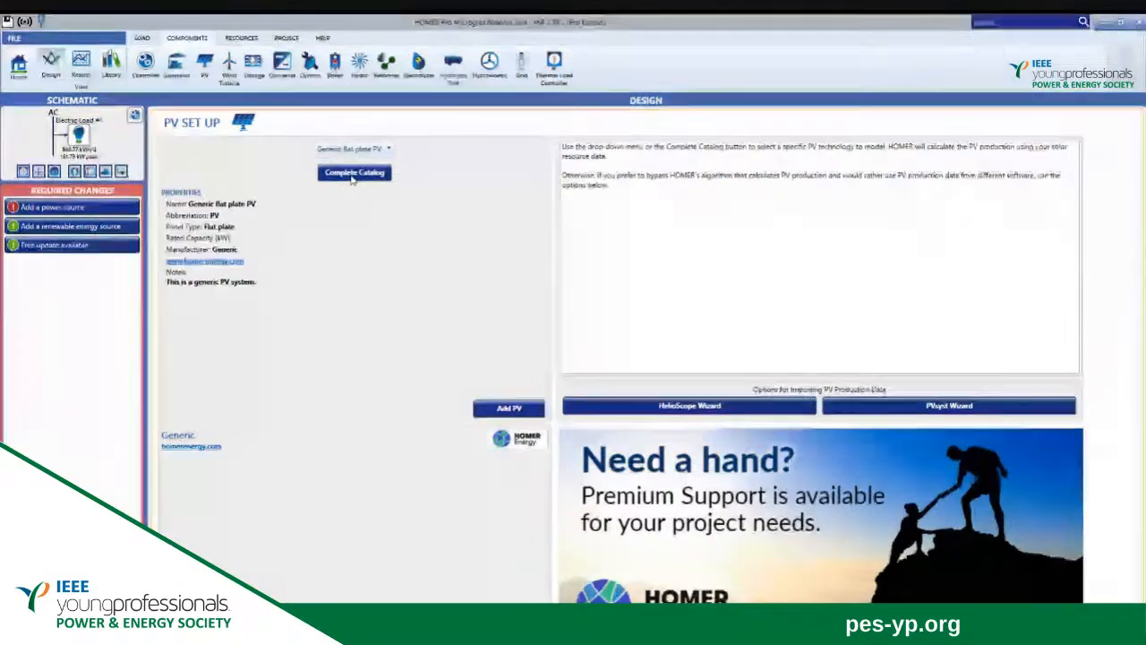
{"action": "left_click", "coordinate": [354, 174]}
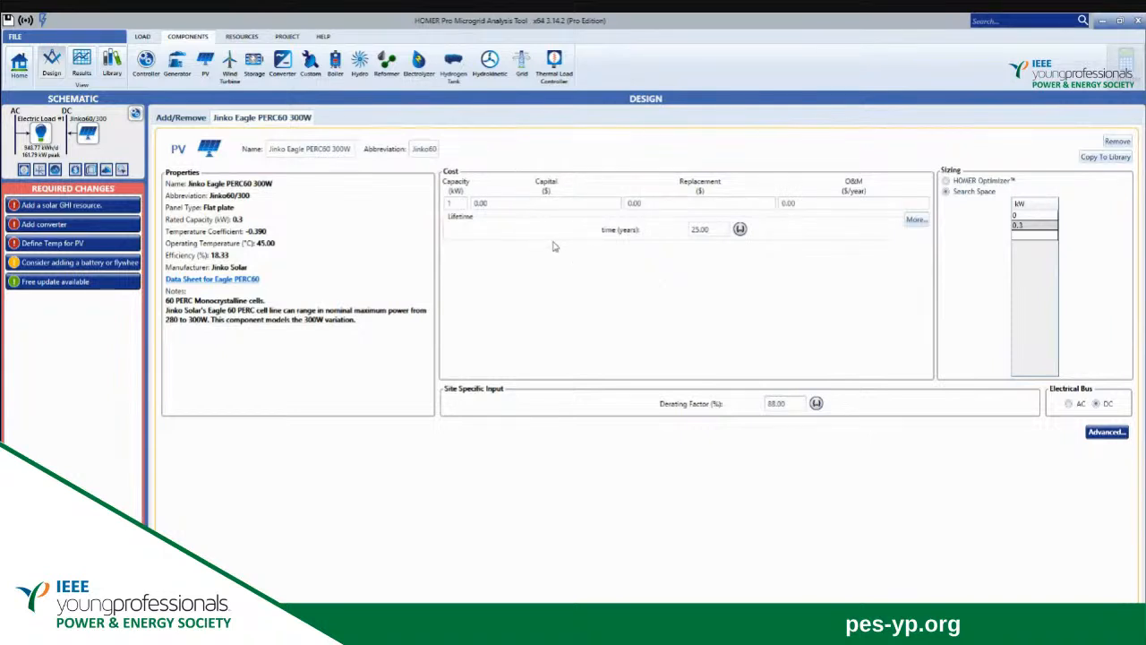
Set both the capital and replacement costs of the Jinko Eagle PV to $1,200 for 1 kW of capacity.
{"action": "left_click", "coordinate": [529, 204]}
{"action": "key", "text": "BackSpace"}
{"action": "key", "text": "BackSpace"}
{"action": "key", "text": "BackSpace"}
{"action": "key", "text": "BackSpace"}
{"action": "type", "text": "1200"}
{"action": "left_click", "coordinate": [647, 204]}
{"action": "key", "text": "BackSpace"}
{"action": "key", "text": "BackSpace"}
{"action": "key", "text": "BackSpace"}
{"action": "key", "text": "BackSpace"}
{"action": "type", "text": "1200"}
Set the PV's operation and maintenance cost to $12 per year.
{"action": "left_click", "coordinate": [798, 202]}
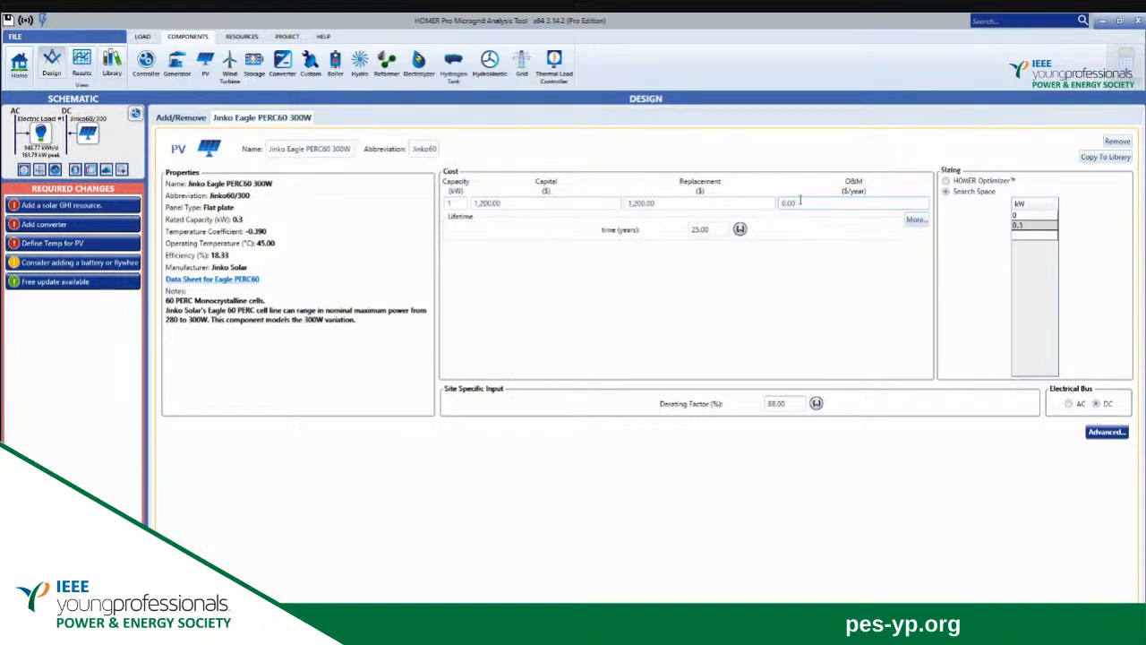
{"action": "key", "text": "BackSpace"}
{"action": "key", "text": "BackSpace"}
{"action": "key", "text": "BackSpace"}
{"action": "type", "text": ".12"}
{"action": "key", "text": "BackSpace"}
{"action": "key", "text": "BackSpace"}
{"action": "key", "text": "BackSpace"}
{"action": "type", "text": "12"}
{"action": "left_click", "coordinate": [872, 275]}
Replace the default sizes in the PV's search space with a single 200 kW entry.
{"action": "left_click", "coordinate": [1027, 227]}
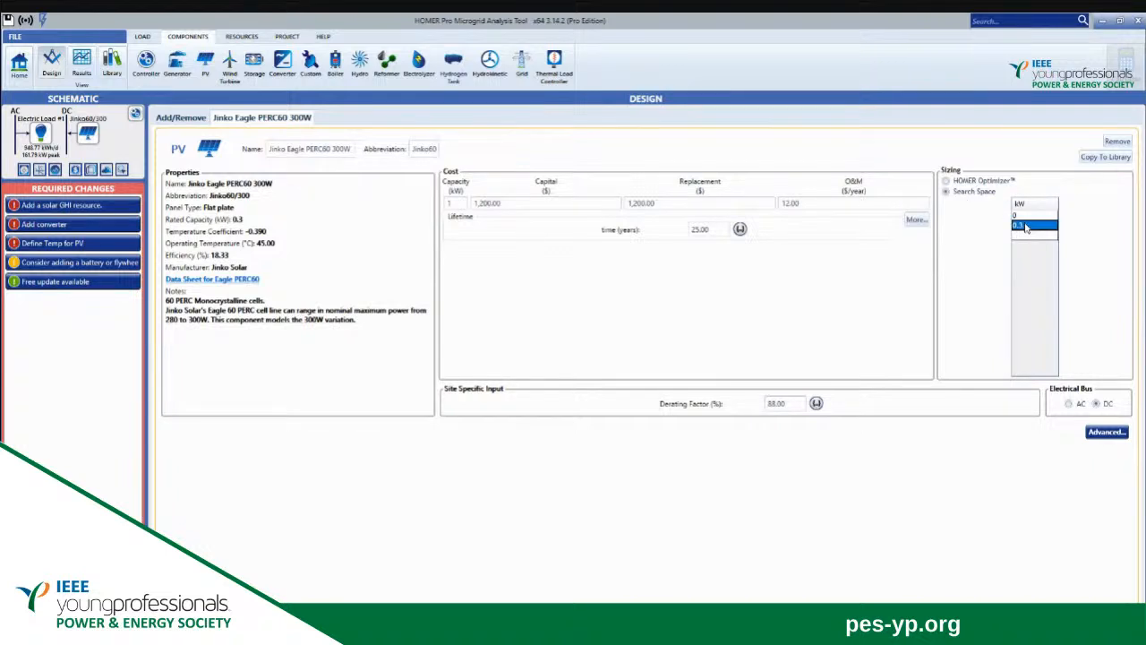
{"action": "key", "text": "Delete"}
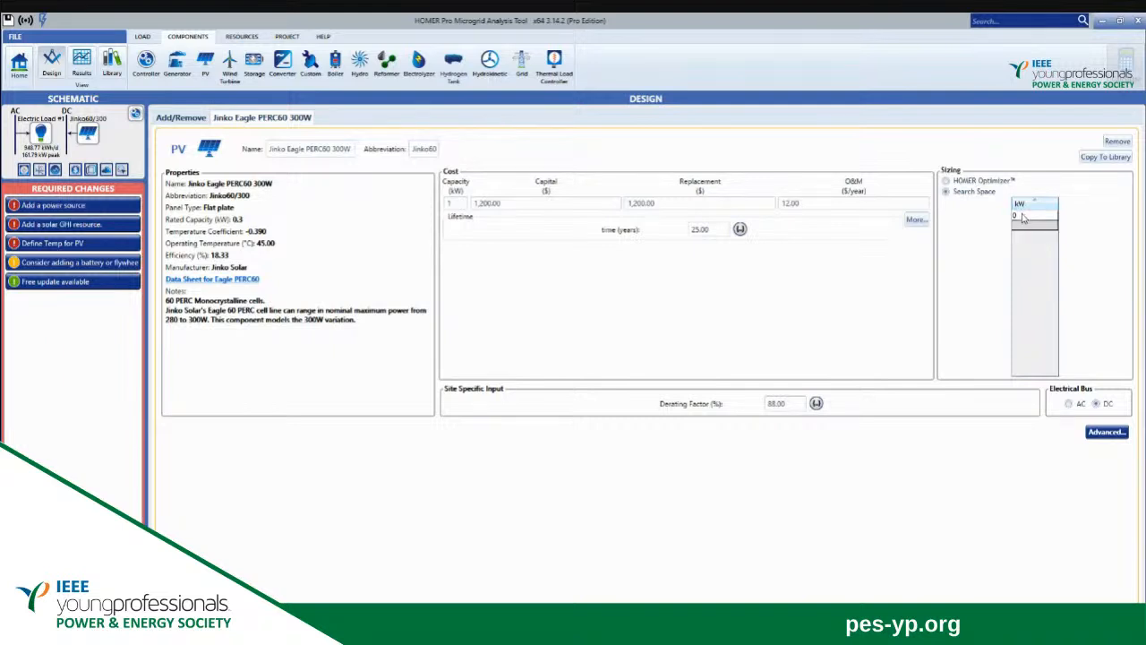
{"action": "left_click", "coordinate": [1024, 216]}
{"action": "key", "text": "Delete"}
{"action": "type", "text": "200"}
{"action": "left_click", "coordinate": [982, 260]}
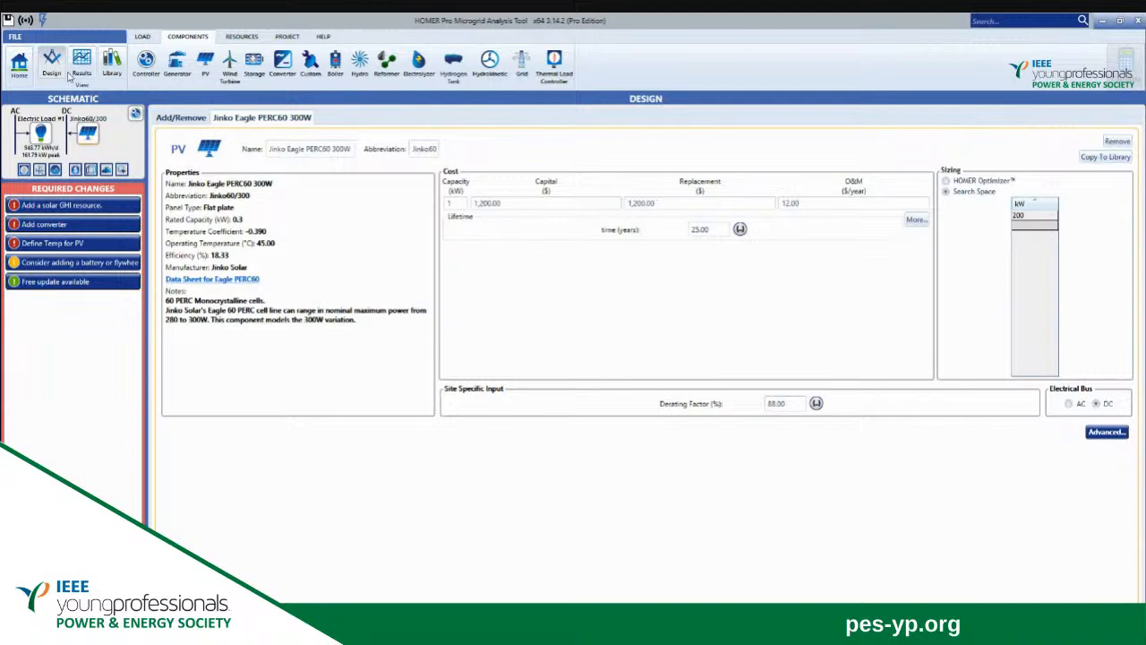
Check the wind turbine setup guidance and review the electric load's profiles and peak demand.
{"action": "left_click", "coordinate": [20, 71]}
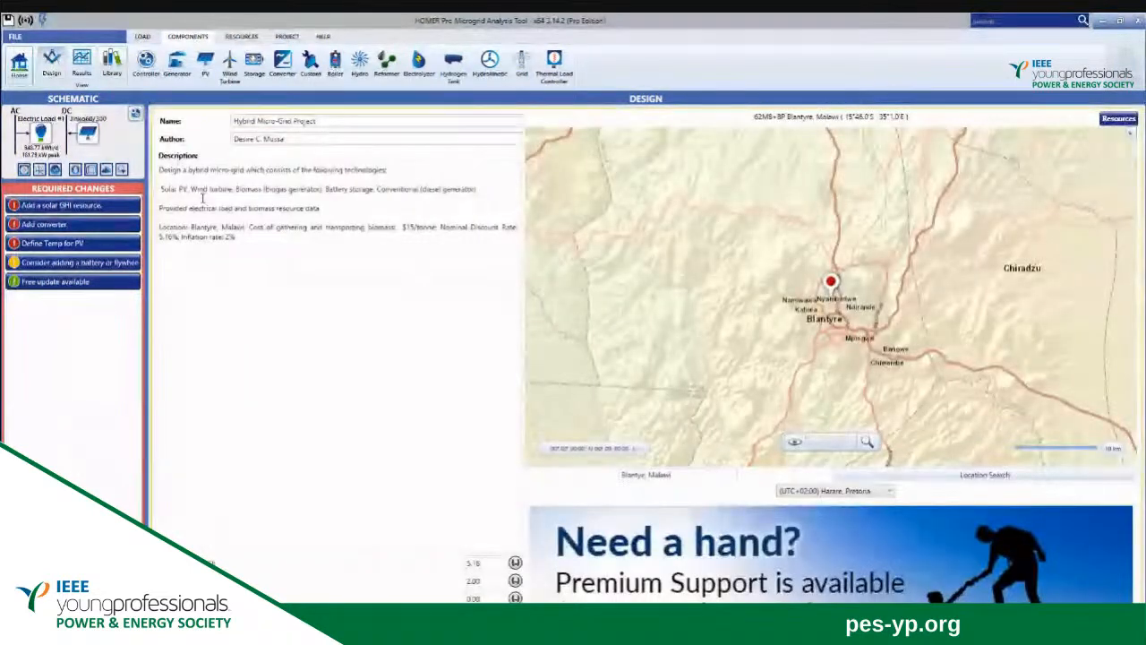
{"action": "left_click", "coordinate": [230, 62]}
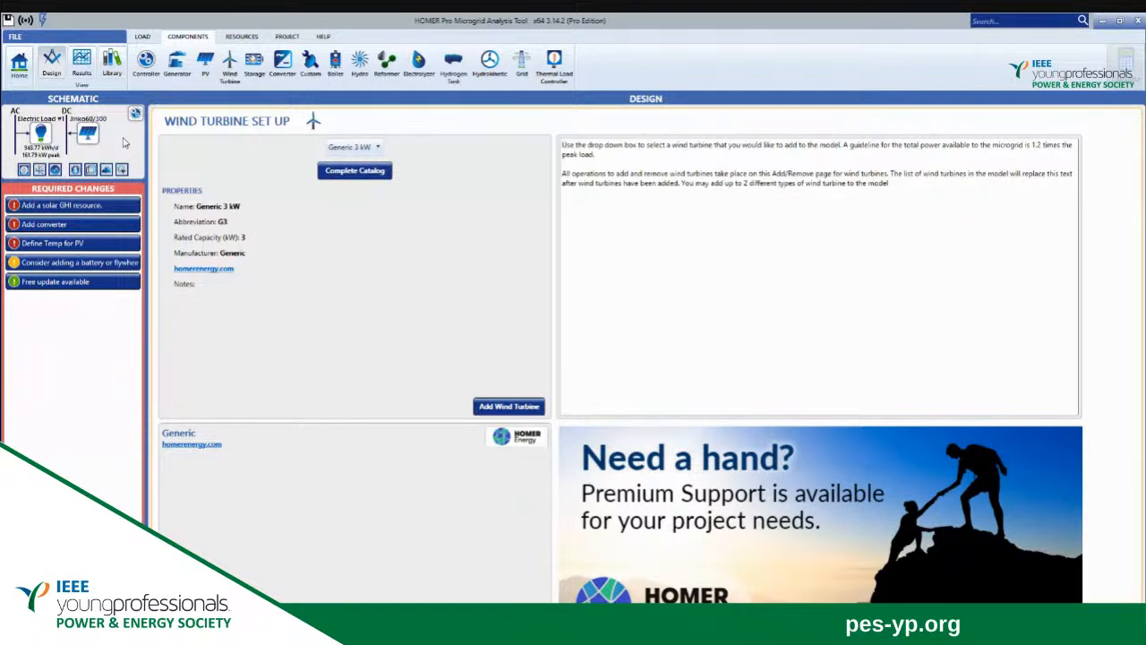
{"action": "left_click", "coordinate": [39, 135]}
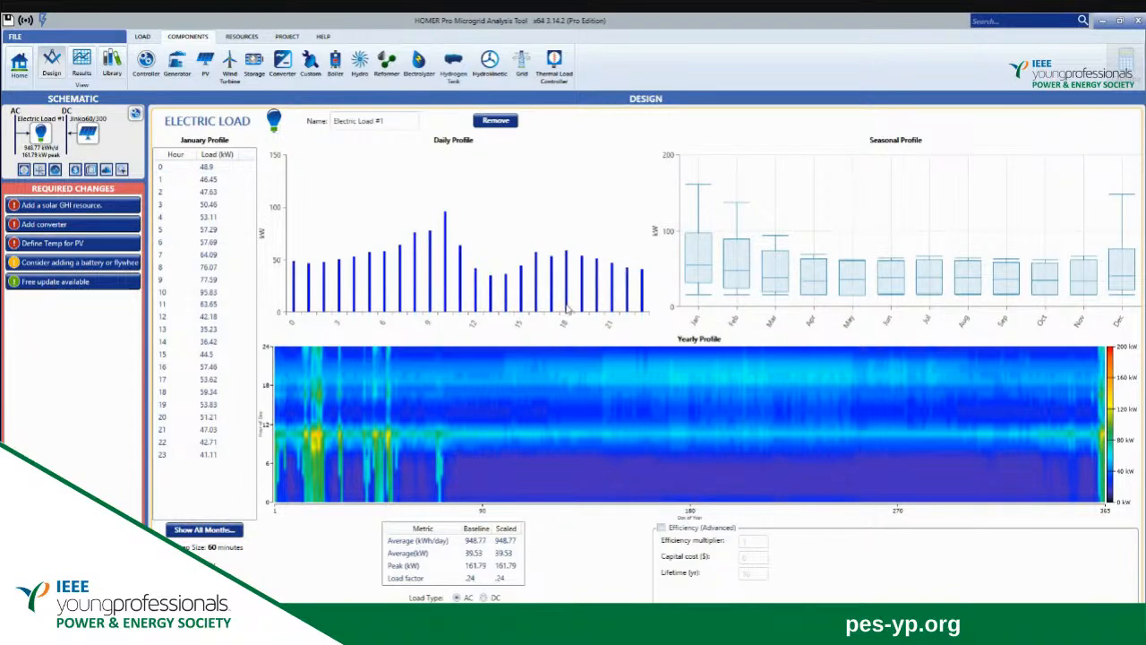
{"action": "mouse_move", "coordinate": [568, 293]}
{"action": "left_click", "coordinate": [19, 63]}
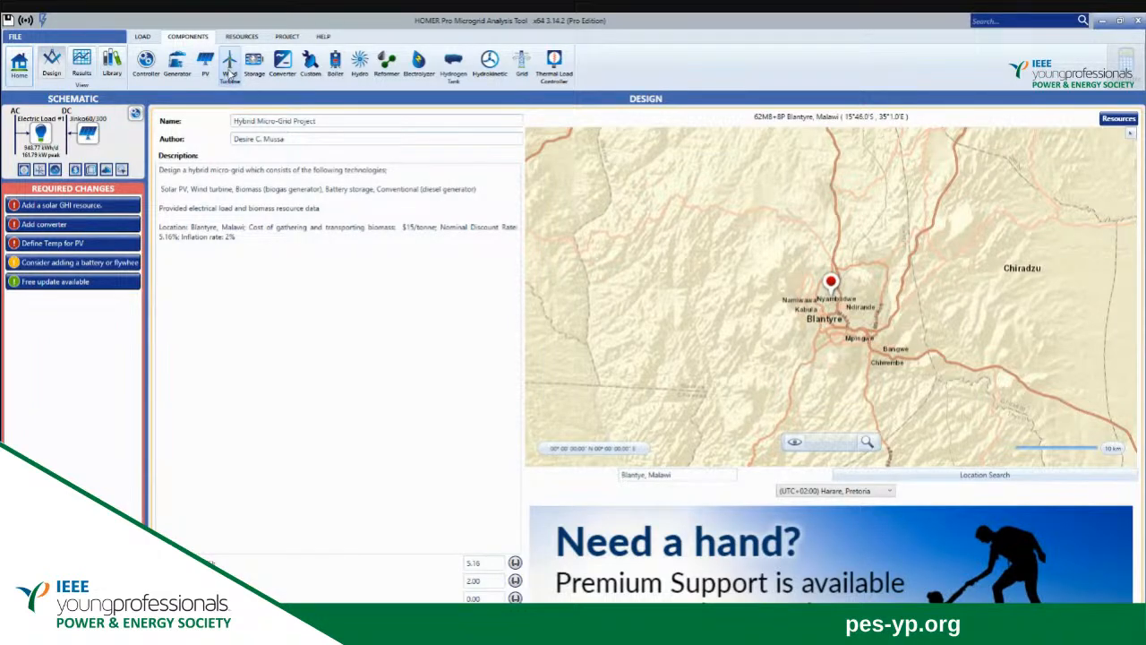
Add the Eocycle EOX S-16 [30kW] wind turbine and set its capital cost to $3,130.
{"action": "left_click", "coordinate": [230, 70]}
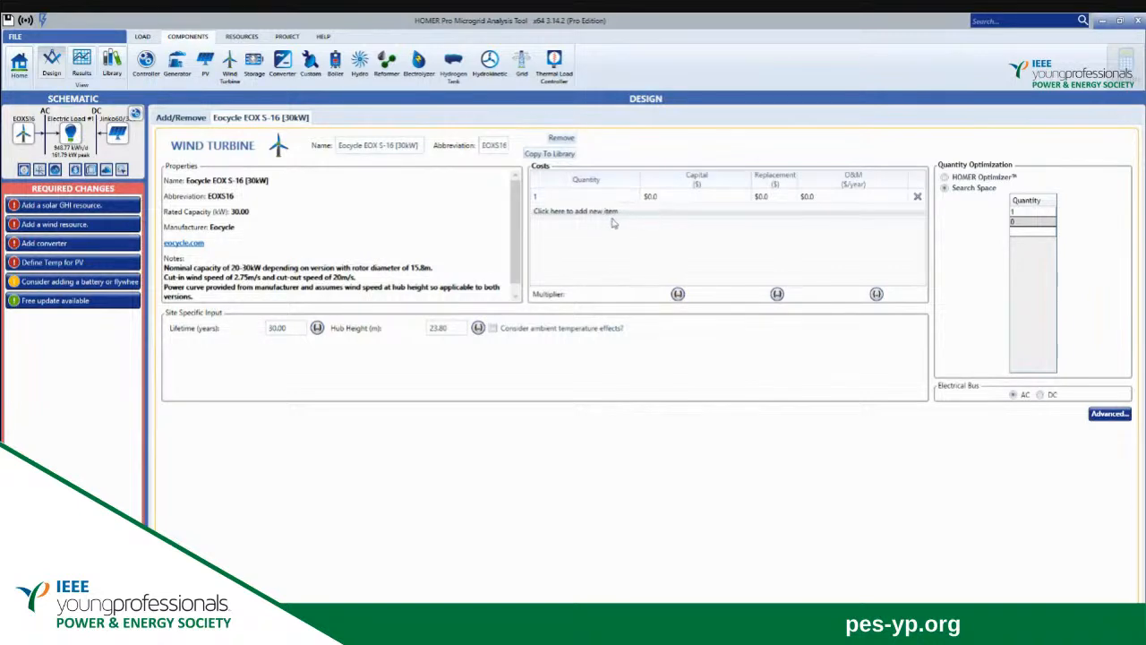
{"action": "left_click", "coordinate": [670, 197]}
{"action": "key", "text": "BackSpace"}
{"action": "type", "text": "3130"}
Set the Eocycle wind turbine's replacement cost to $2,000 and its operation and maintenance cost to $74 per year.
{"action": "left_click", "coordinate": [779, 198]}
{"action": "key", "text": "BackSpace"}
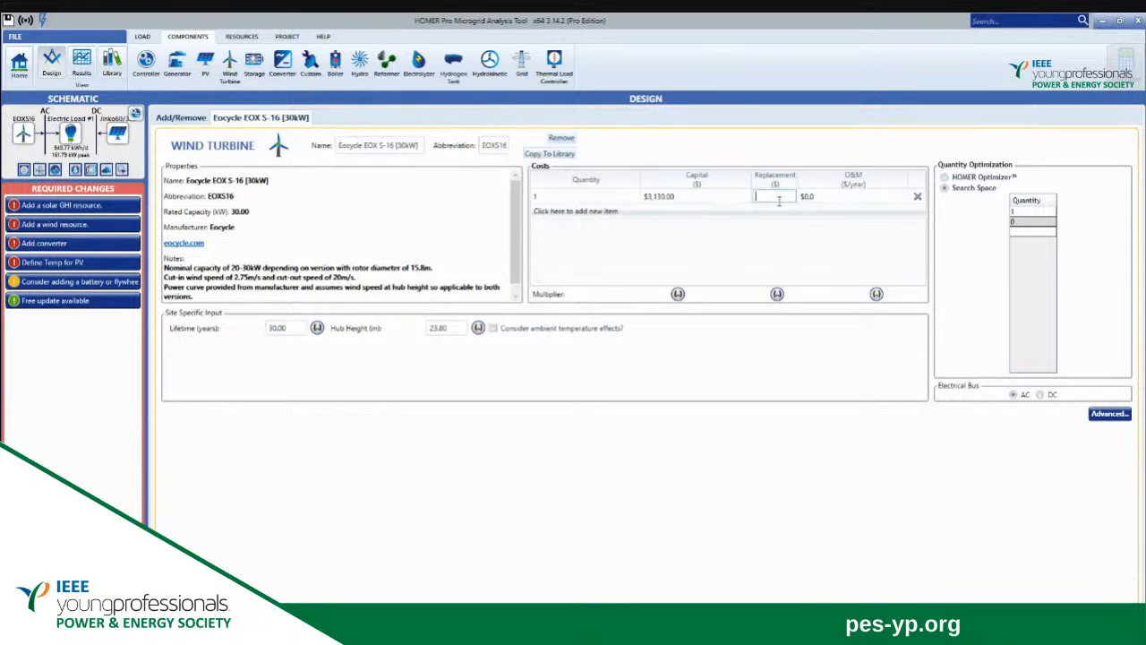
{"action": "type", "text": "2000"}
{"action": "left_click", "coordinate": [820, 197]}
{"action": "key", "text": "BackSpace"}
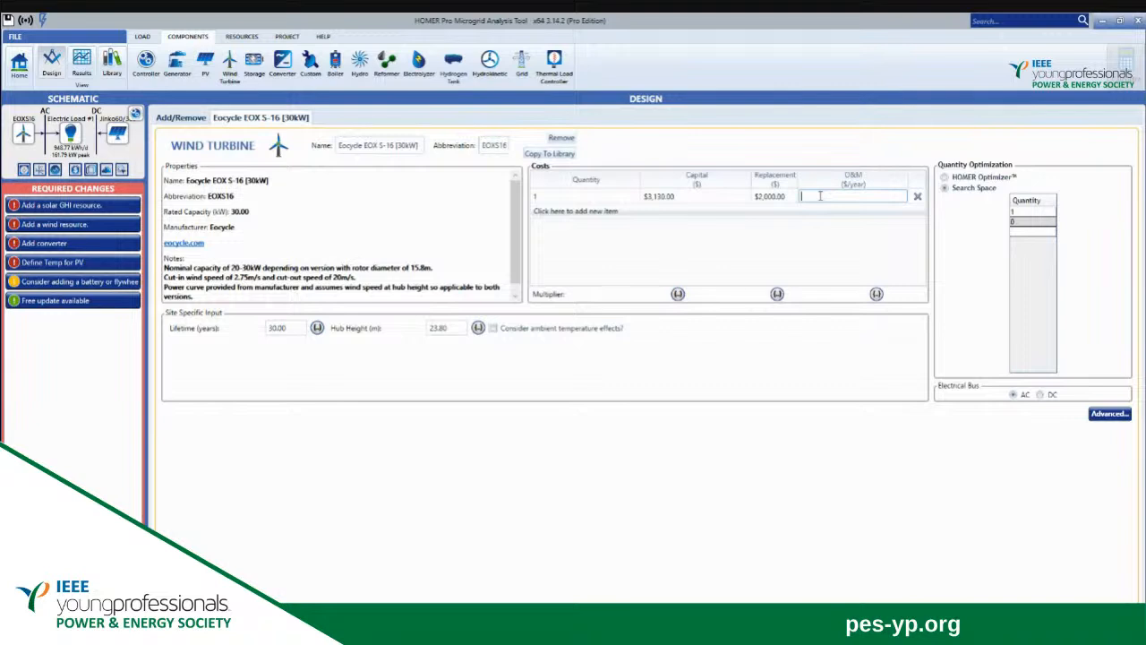
{"action": "type", "text": "74"}
{"action": "left_click", "coordinate": [850, 240]}
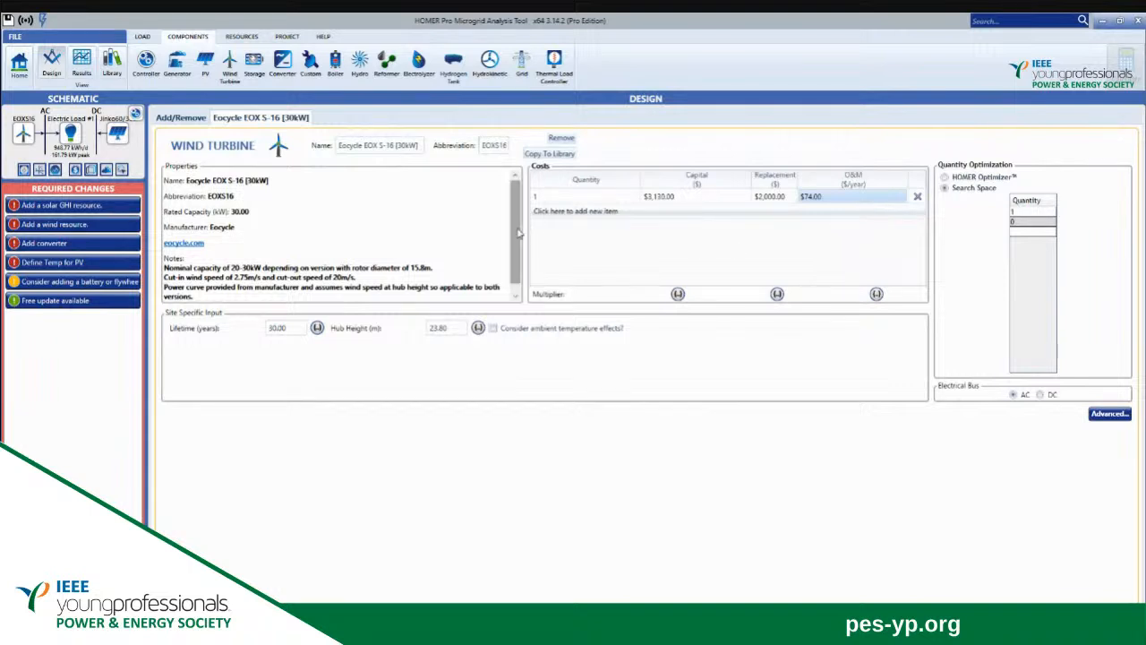
{"action": "scroll", "coordinate": [517, 258], "scroll_direction": "down", "scroll_amount": 1}
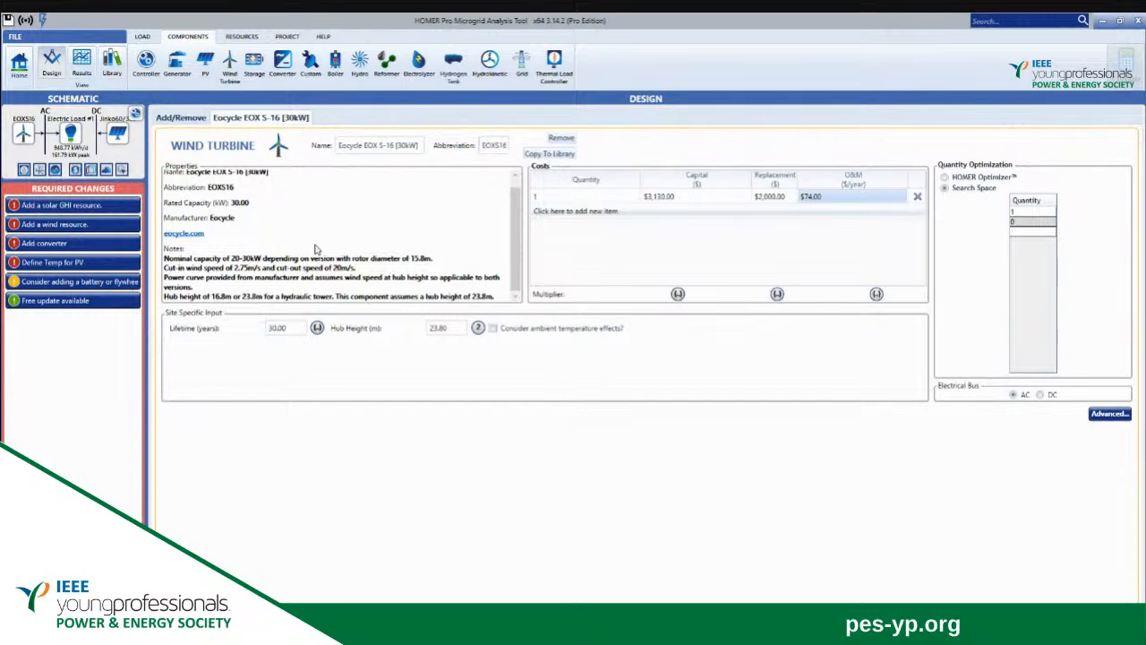
Add the Generic Biogas Genset (size-your-own) and replace its default sizes with a single 100 kW entry.
{"action": "left_click", "coordinate": [14, 71]}
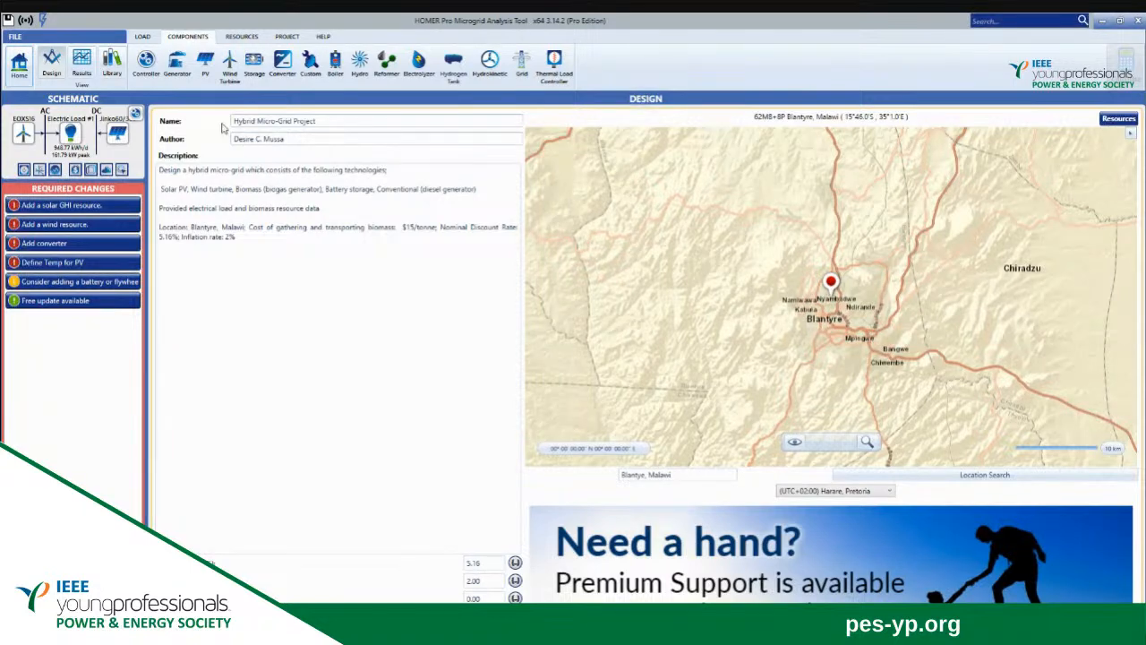
{"action": "left_click", "coordinate": [178, 63]}
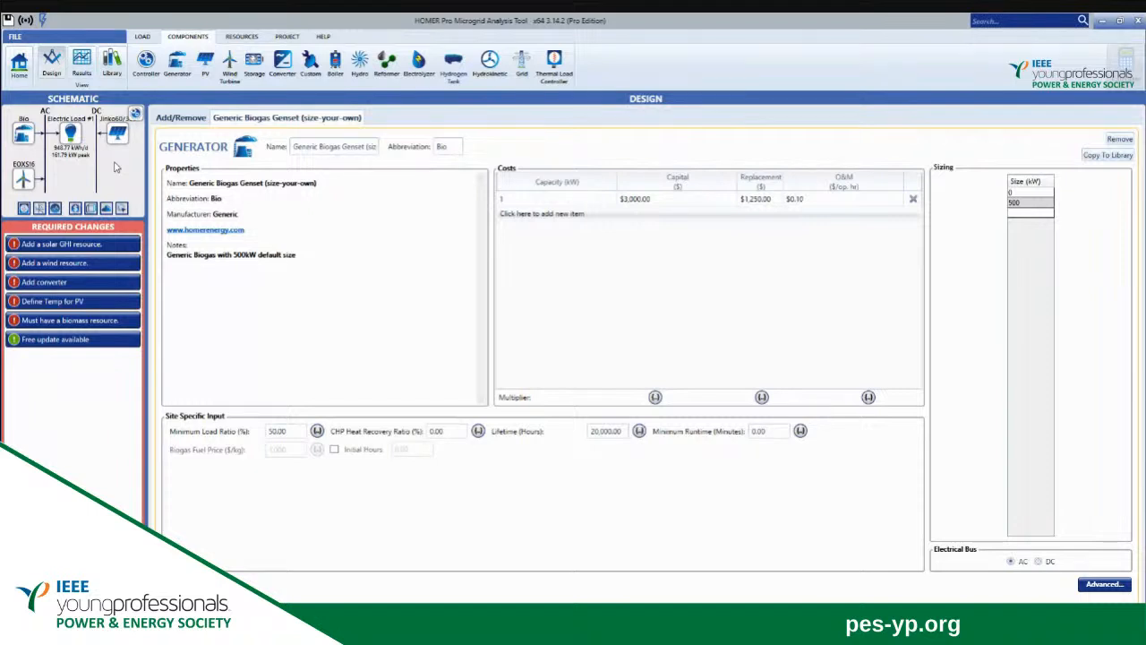
{"action": "left_click", "coordinate": [1029, 203]}
{"action": "left_click", "coordinate": [1030, 204]}
{"action": "key", "text": "BackSpace"}
{"action": "left_click", "coordinate": [1025, 193]}
{"action": "left_click", "coordinate": [1025, 193]}
{"action": "type", "text": "1"}
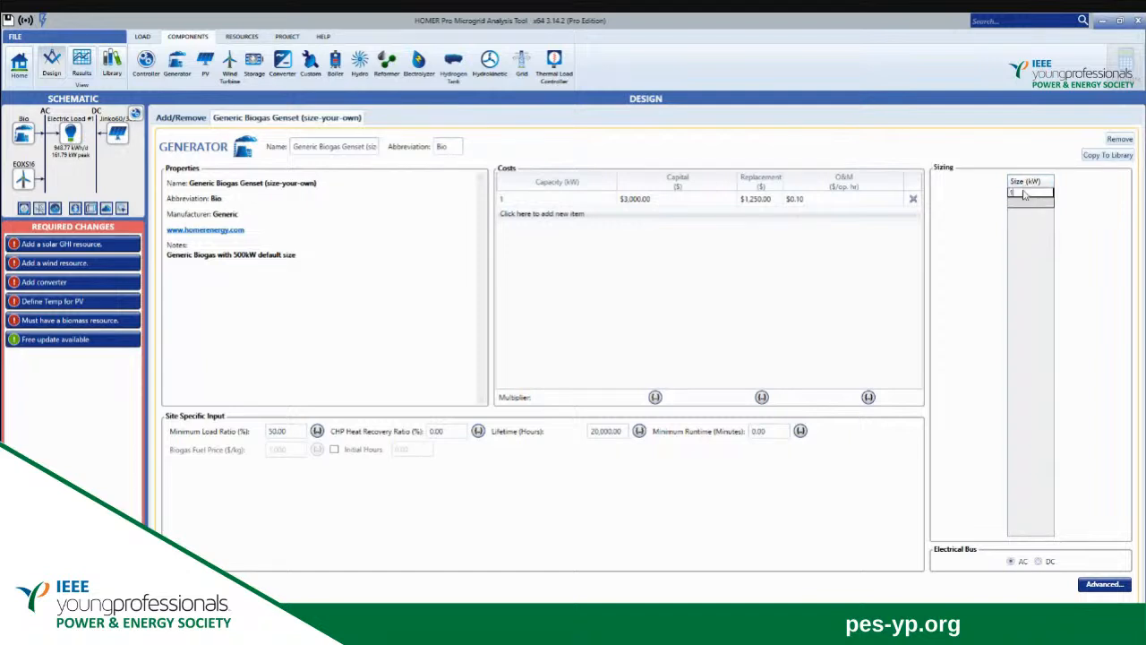
{"action": "type", "text": "00"}
{"action": "left_click", "coordinate": [656, 200]}
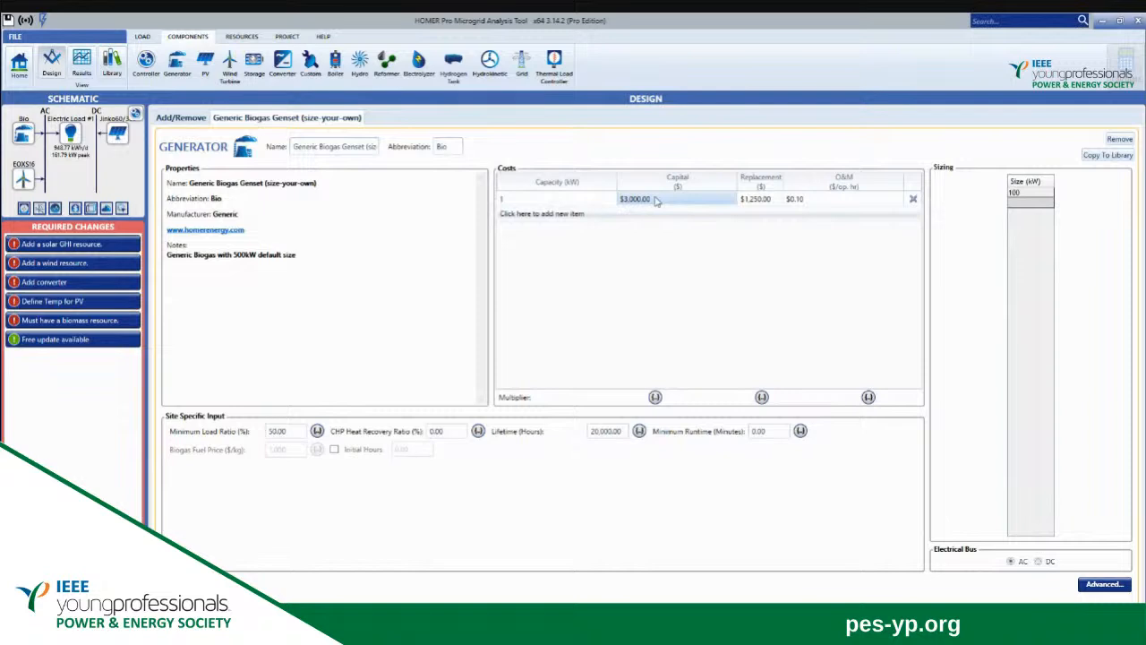
Set the biogas genset's capital cost to $4,000 and its replacement cost to $3,500.
{"action": "left_click", "coordinate": [656, 200]}
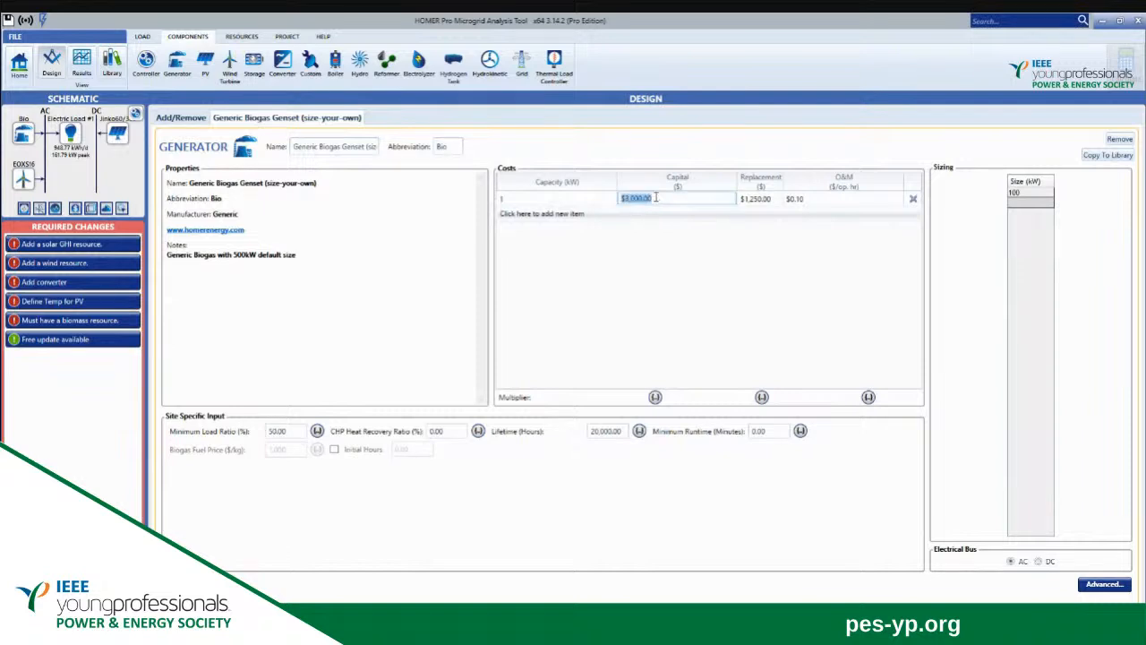
{"action": "key", "text": "BackSpace"}
{"action": "type", "text": "4000"}
{"action": "left_click", "coordinate": [768, 198]}
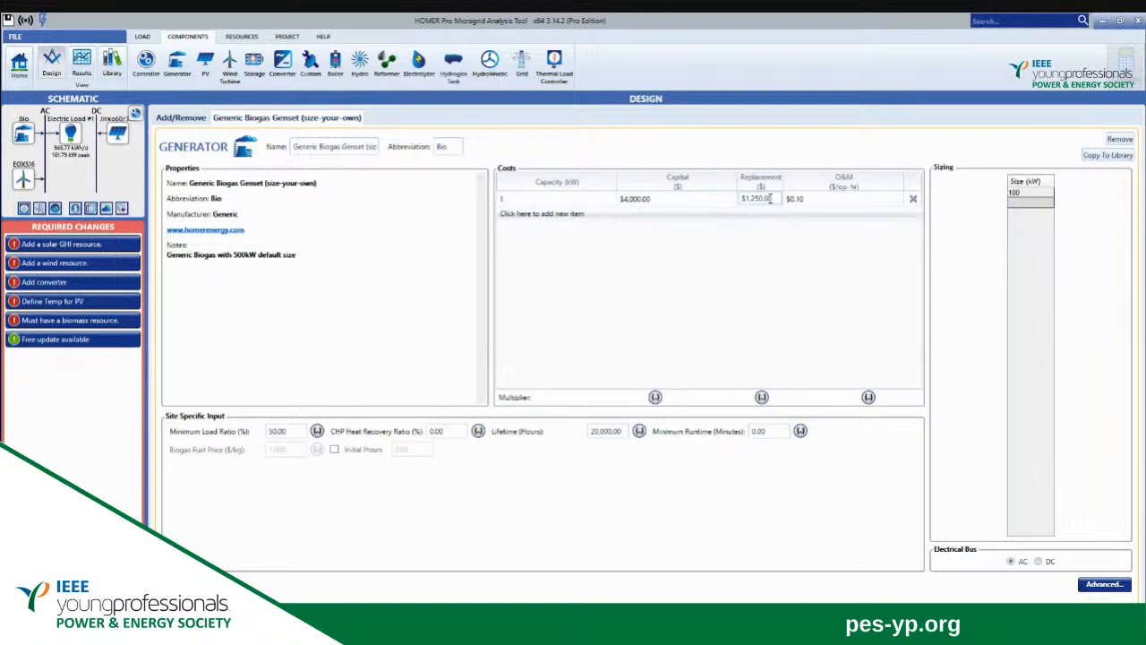
{"action": "key", "text": "BackSpace"}
{"action": "key", "text": "BackSpace"}
{"action": "key", "text": "BackSpace"}
{"action": "key", "text": "BackSpace"}
{"action": "key", "text": "BackSpace"}
{"action": "key", "text": "BackSpace"}
{"action": "key", "text": "BackSpace"}
{"action": "key", "text": "BackSpace"}
{"action": "key", "text": "BackSpace"}
{"action": "type", "text": "3500"}
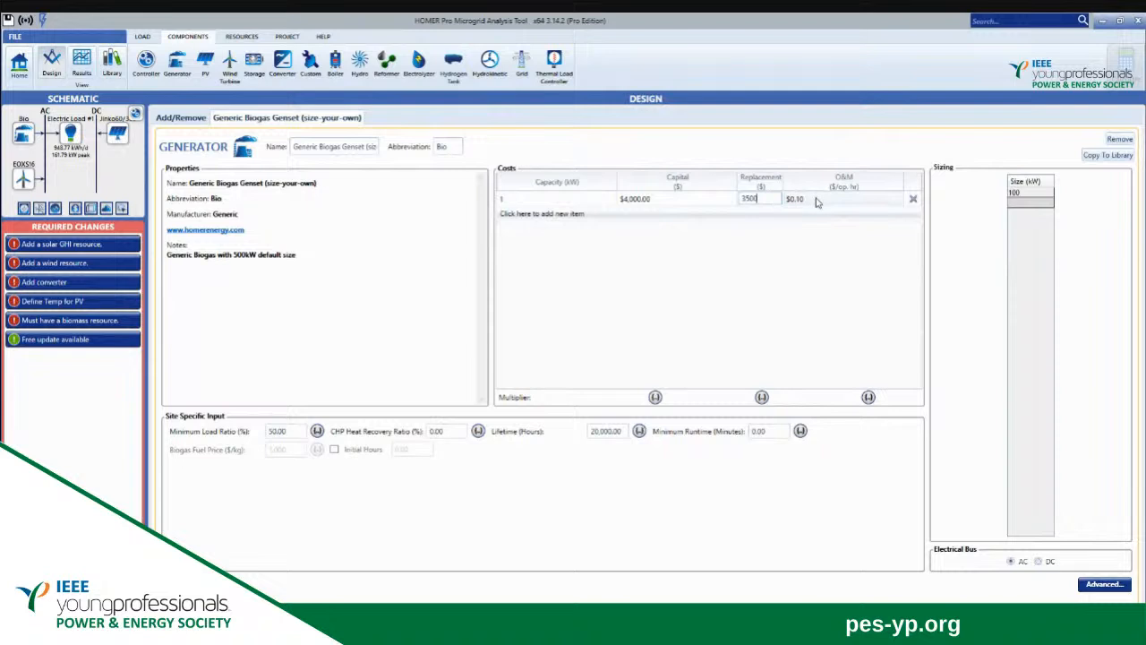
Set the biogas genset's operation and maintenance cost to $50 per operating hour.
{"action": "left_click", "coordinate": [816, 199]}
{"action": "key", "text": "BackSpace"}
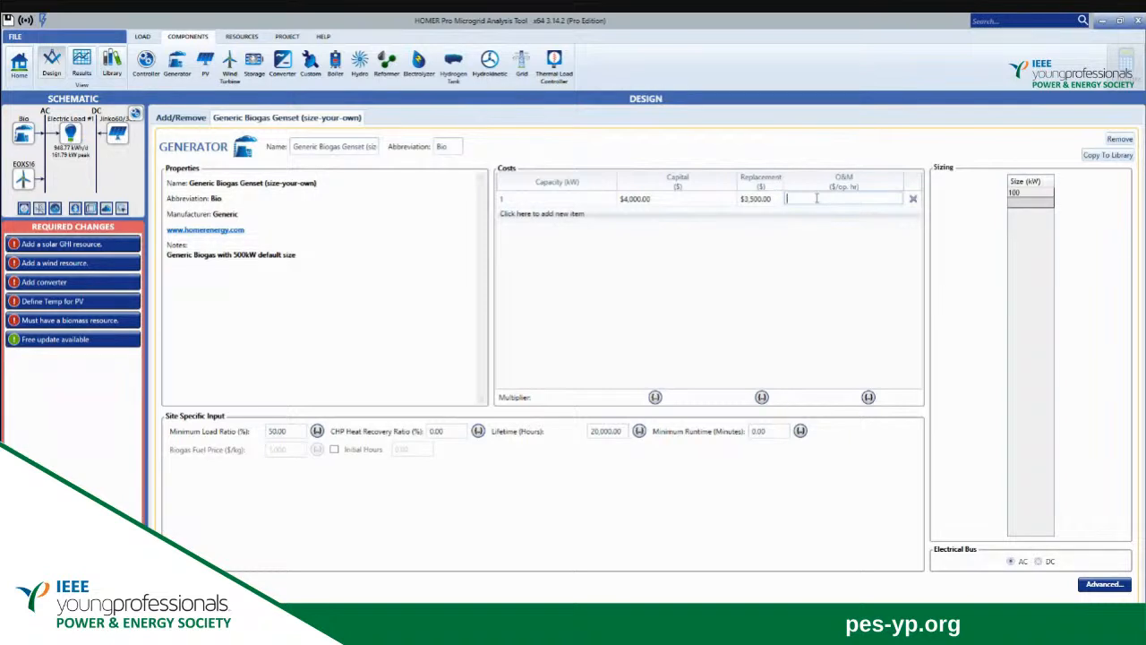
{"action": "type", "text": "50"}
{"action": "left_click", "coordinate": [765, 264]}
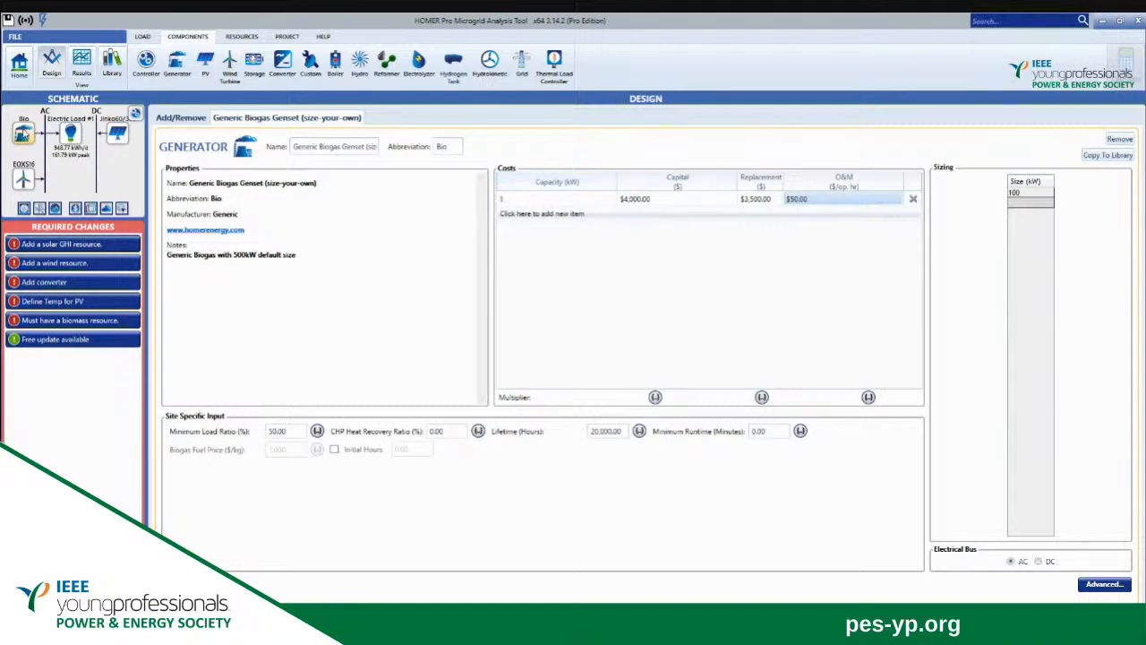
Add the Generic 1MWh Li-Ion battery as the micro-grid's storage component.
{"action": "left_click", "coordinate": [16, 75]}
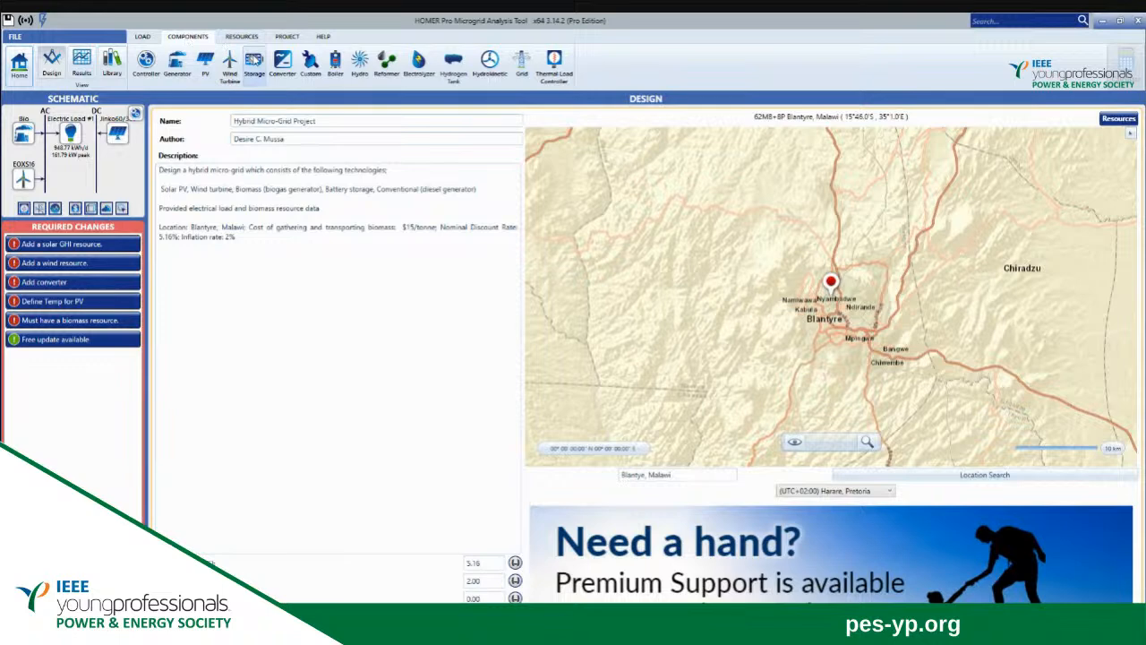
{"action": "left_click", "coordinate": [255, 61]}
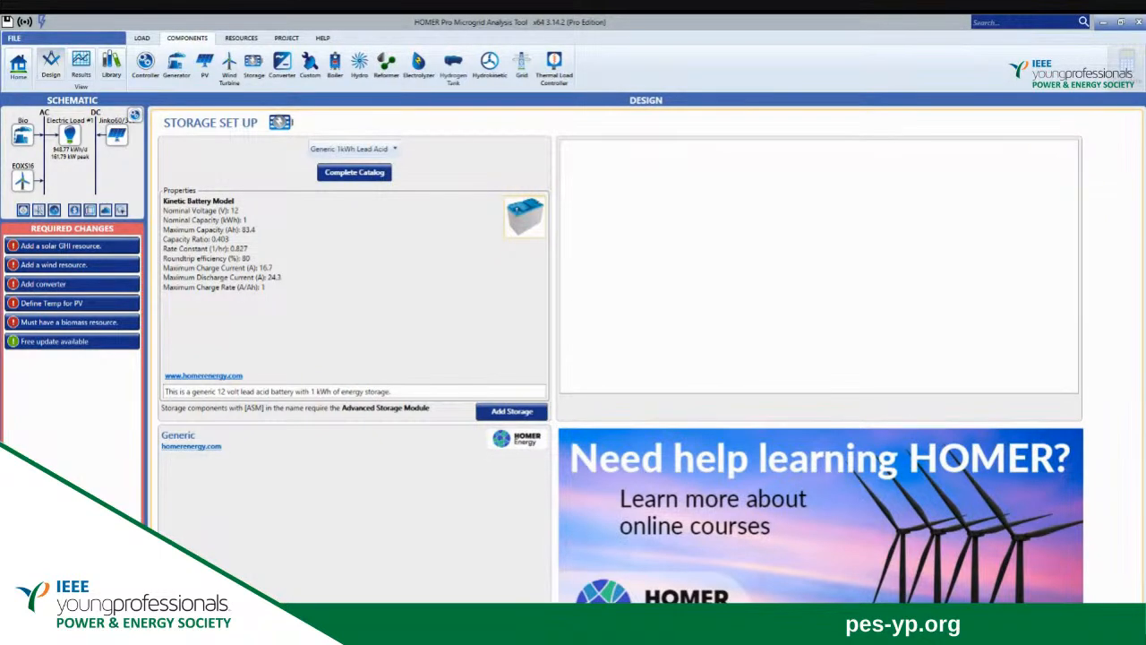
{"action": "left_click", "coordinate": [512, 411]}
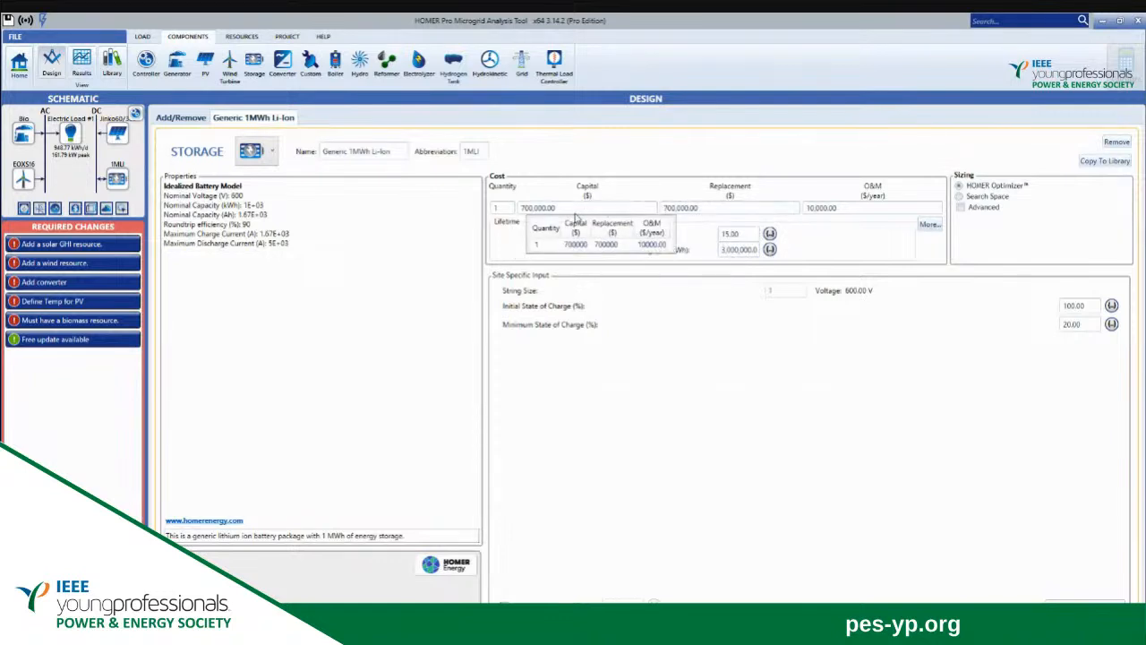
Set the capital cost of the Generic 1MWh Li-Ion battery to $570,000.
{"action": "left_click", "coordinate": [568, 207]}
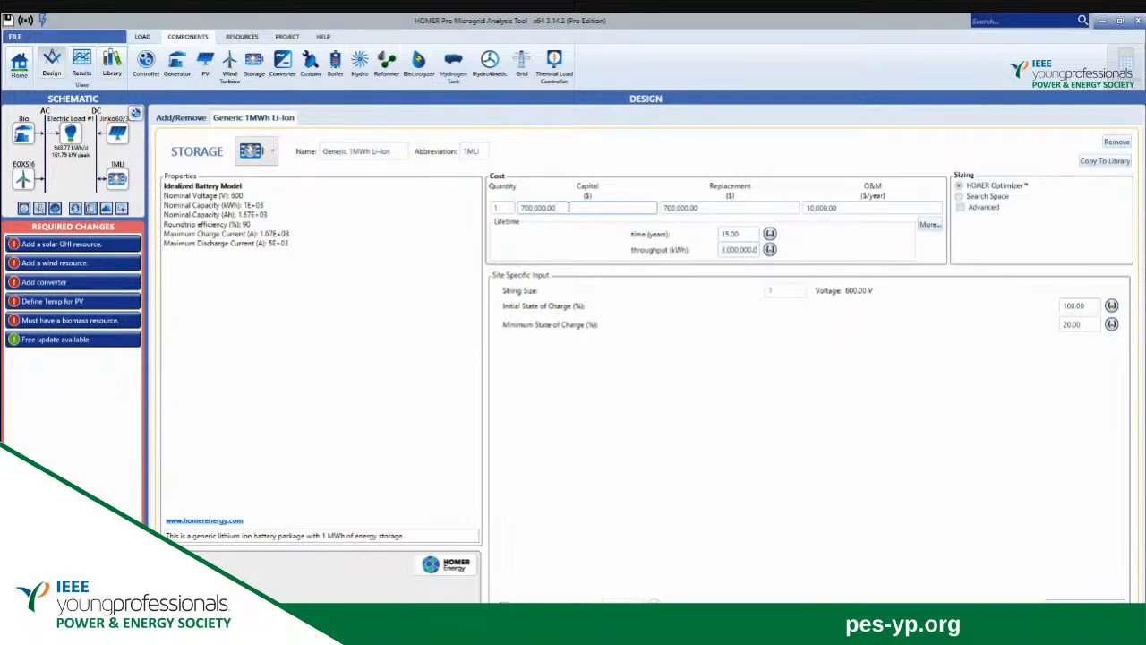
{"action": "key", "text": "BackSpace"}
{"action": "key", "text": "BackSpace"}
{"action": "key", "text": "BackSpace"}
{"action": "key", "text": "BackSpace"}
{"action": "key", "text": "BackSpace"}
{"action": "key", "text": "BackSpace"}
{"action": "key", "text": "BackSpace"}
{"action": "key", "text": "BackSpace"}
{"action": "key", "text": "BackSpace"}
{"action": "key", "text": "BackSpace"}
{"action": "type", "text": "570000"}
Set the Li-Ion battery's replacement cost to $570,000.
{"action": "left_click", "coordinate": [706, 206]}
{"action": "key", "text": "BackSpace"}
{"action": "key", "text": "BackSpace"}
{"action": "key", "text": "BackSpace"}
{"action": "key", "text": "BackSpace"}
{"action": "key", "text": "BackSpace"}
{"action": "key", "text": "BackSpace"}
{"action": "key", "text": "BackSpace"}
{"action": "key", "text": "BackSpace"}
{"action": "key", "text": "BackSpace"}
{"action": "key", "text": "BackSpace"}
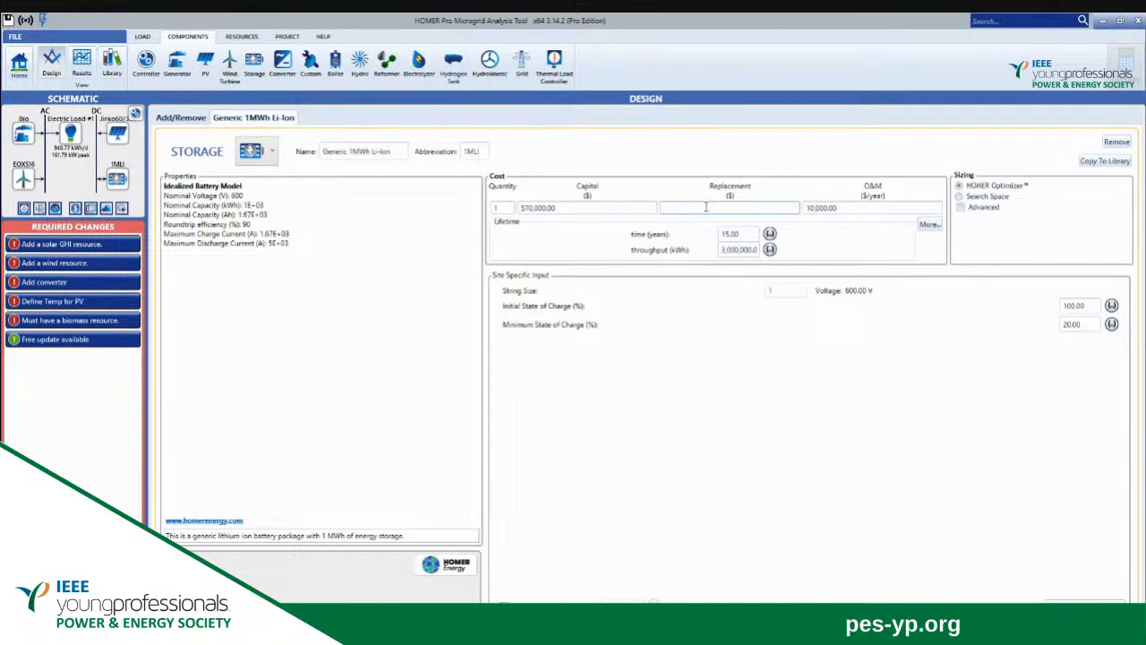
{"action": "type", "text": "570000"}
Set the Li-Ion battery's operation and maintenance cost to $100 per year and select HOMER Optimizer for its sizing.
{"action": "left_click", "coordinate": [840, 208]}
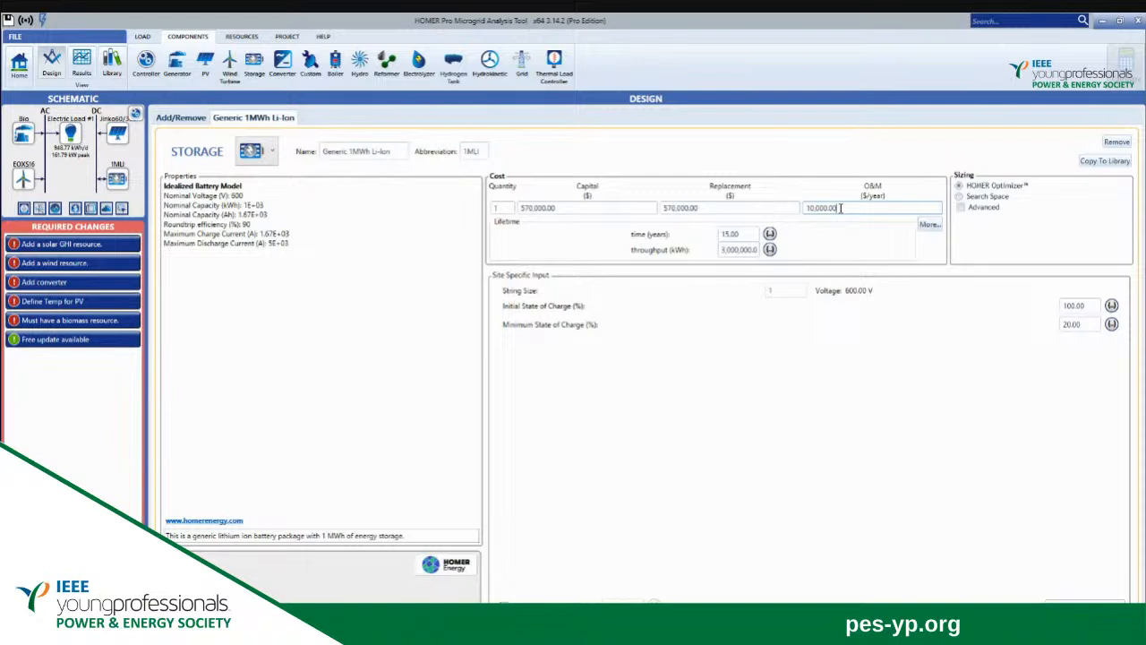
{"action": "key", "text": "BackSpace"}
{"action": "key", "text": "BackSpace"}
{"action": "key", "text": "BackSpace"}
{"action": "key", "text": "BackSpace"}
{"action": "key", "text": "BackSpace"}
{"action": "key", "text": "BackSpace"}
{"action": "key", "text": "BackSpace"}
{"action": "key", "text": "BackSpace"}
{"action": "key", "text": "BackSpace"}
{"action": "type", "text": "100"}
{"action": "left_click", "coordinate": [960, 197]}
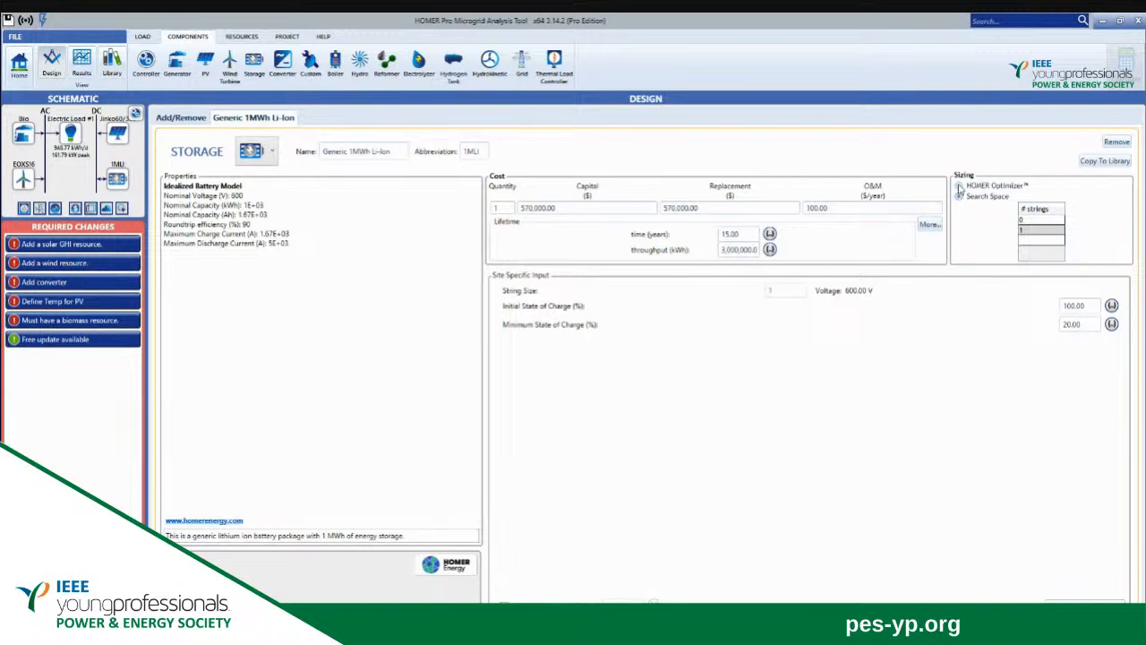
{"action": "left_click", "coordinate": [959, 185]}
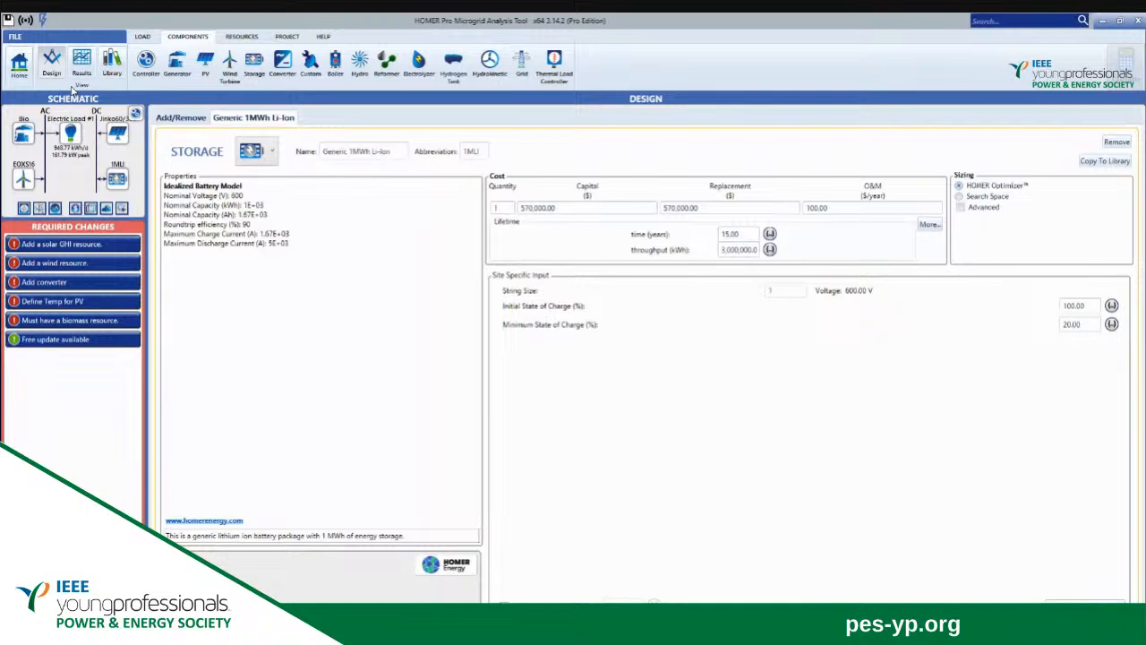
Review the project description's required technologies and open the generator setup for another generator.
{"action": "left_click", "coordinate": [15, 67]}
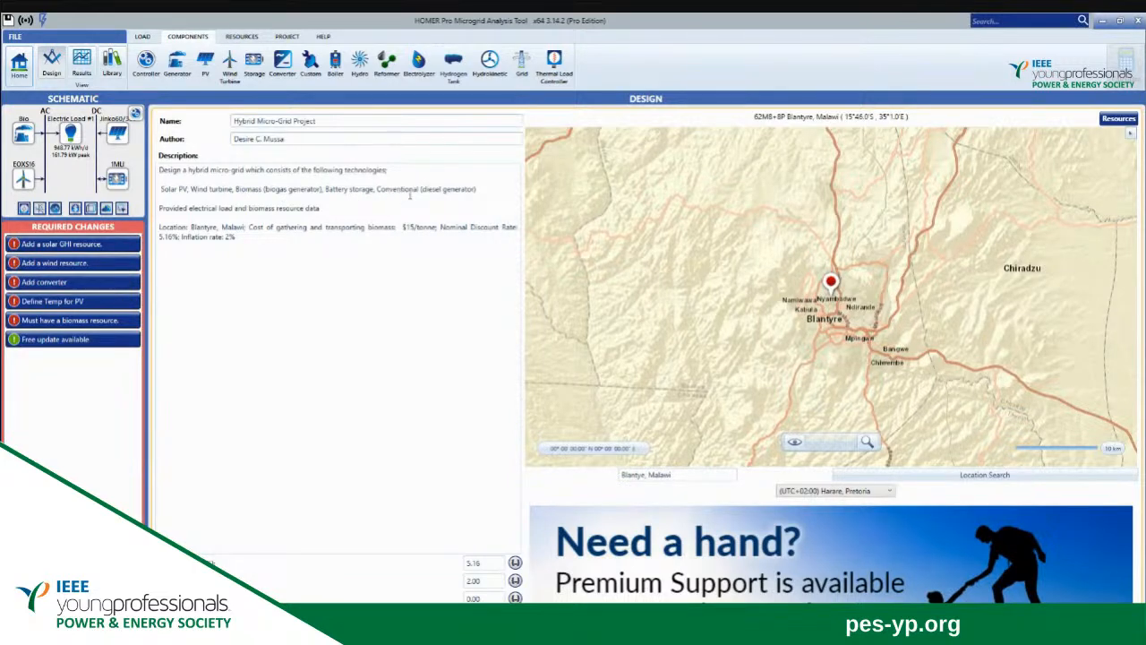
{"action": "left_click", "coordinate": [177, 63]}
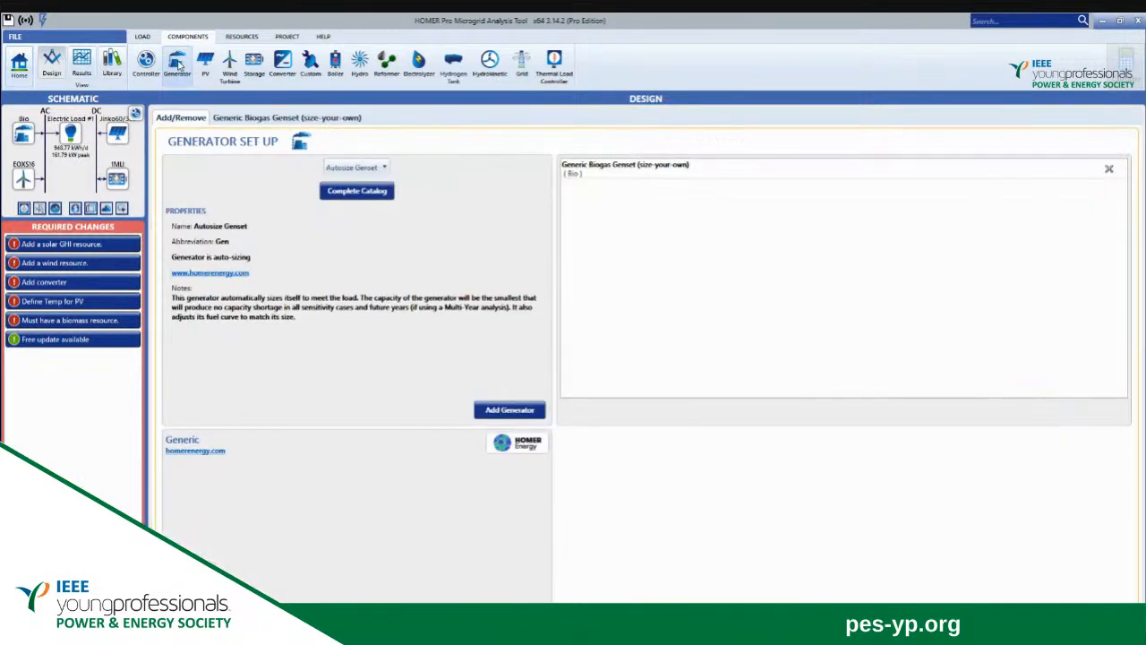
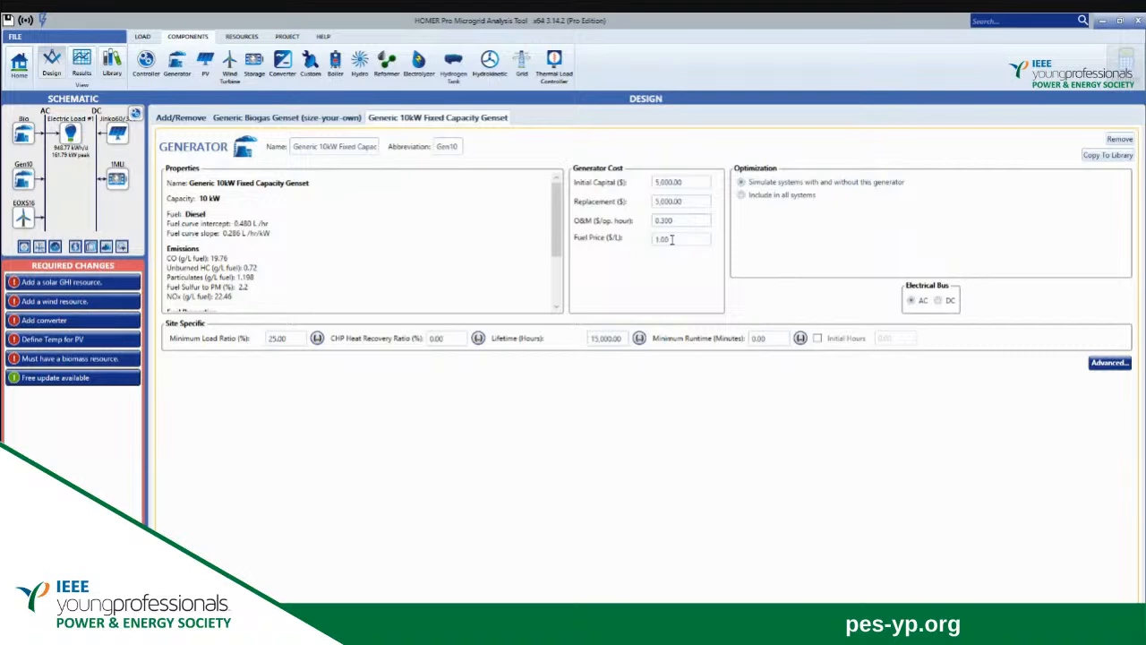
Set the fuel price of the Generic 10kW Fixed Capacity Genset to $1.17 per litre and return to the project overview.
{"action": "left_click", "coordinate": [672, 239]}
{"action": "key", "text": "BackSpace"}
{"action": "key", "text": "BackSpace"}
{"action": "key", "text": "BackSpace"}
{"action": "type", "text": "."}
{"action": "type", "text": "17"}
{"action": "left_click", "coordinate": [19, 70]}
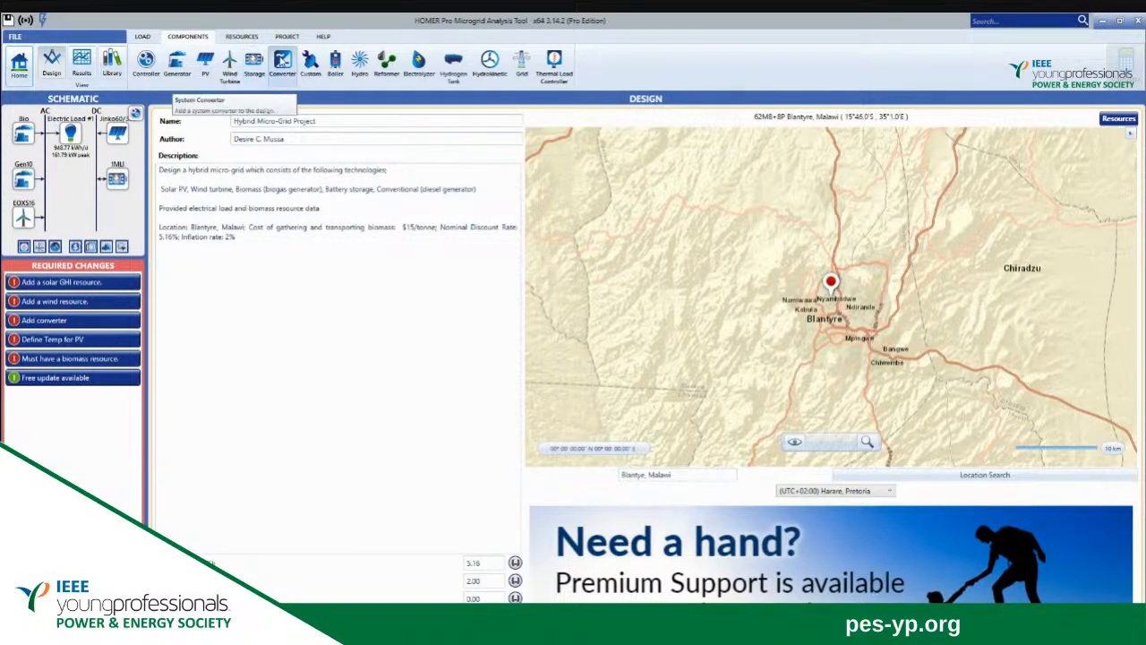
Add the SUNSYS PCS² OG 200kVA TL converter from the library and set its capital cost to $31,200.
{"action": "left_click", "coordinate": [282, 60]}
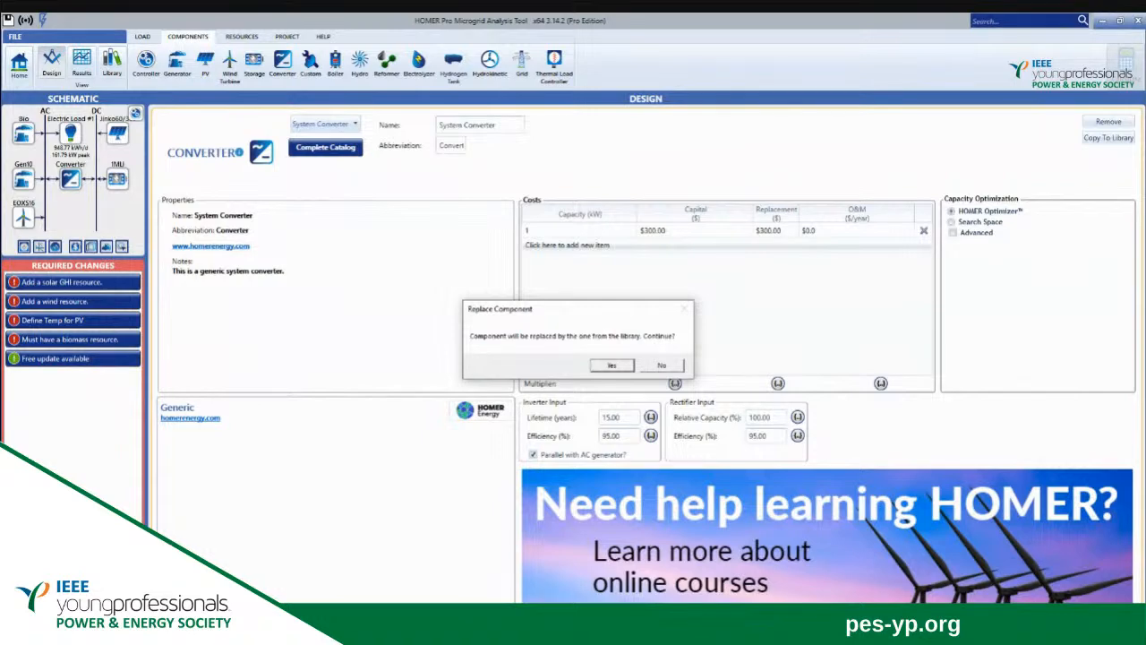
{"action": "left_click", "coordinate": [611, 366]}
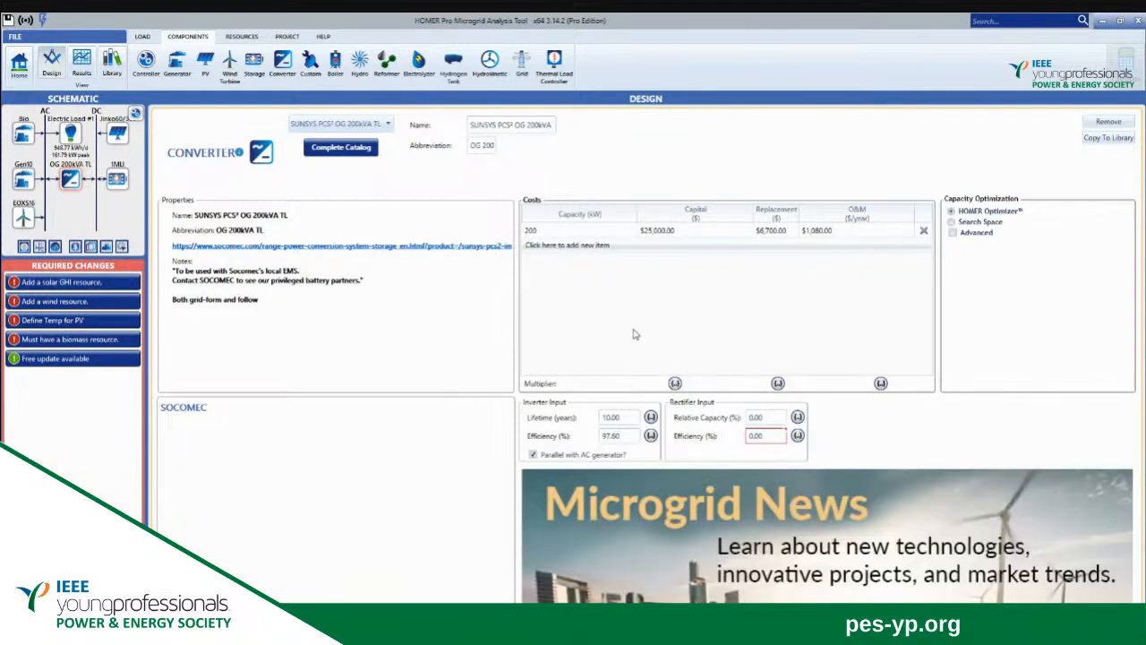
{"action": "left_click", "coordinate": [689, 231]}
{"action": "key", "text": "BackSpace"}
{"action": "type", "text": "9"}
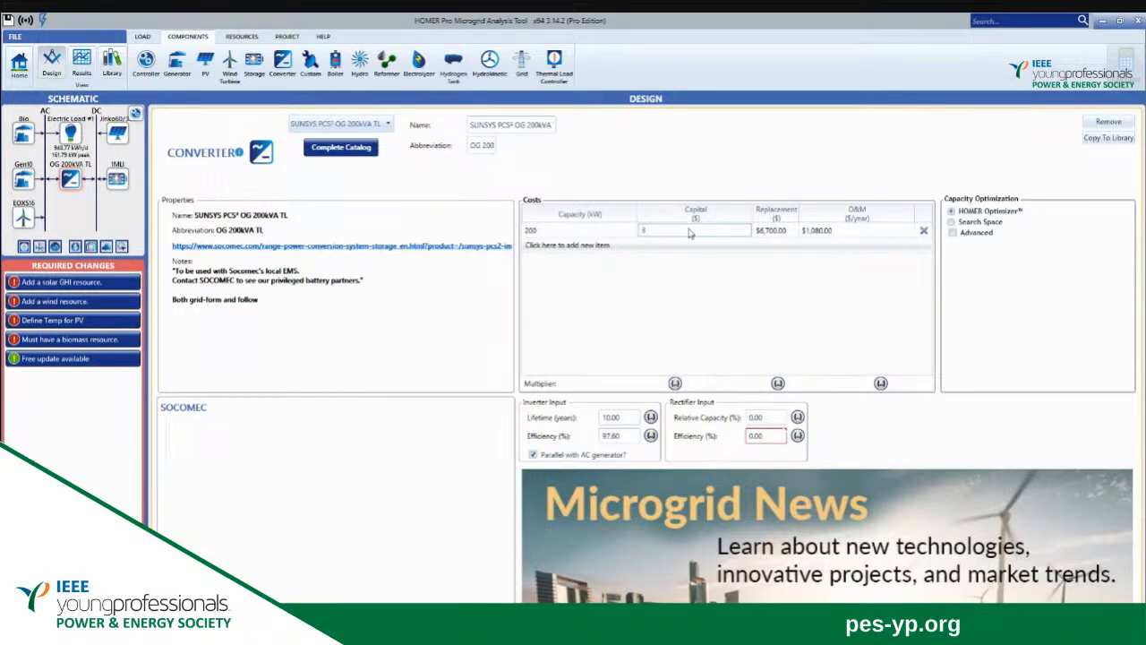
{"action": "type", "text": "1200"}
Set the replacement cost of the 200 kW converter to $9,000.
{"action": "left_click", "coordinate": [774, 231]}
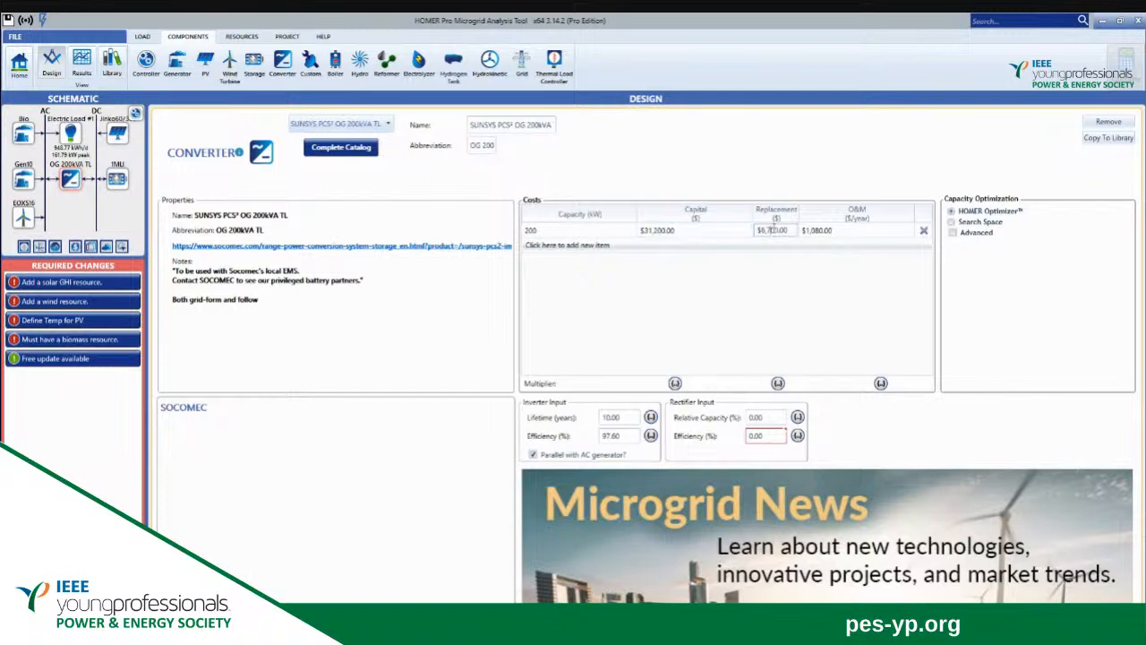
{"action": "key", "text": "BackSpace"}
{"action": "key", "text": "BackSpace"}
{"action": "key", "text": "BackSpace"}
{"action": "key", "text": "BackSpace"}
{"action": "key", "text": "BackSpace"}
{"action": "key", "text": "BackSpace"}
{"action": "key", "text": "BackSpace"}
{"action": "key", "text": "BackSpace"}
{"action": "key", "text": "BackSpace"}
{"action": "type", "text": "9000"}
Set the converter's operation and maintenance cost to $1,340 per year.
{"action": "left_click", "coordinate": [841, 231]}
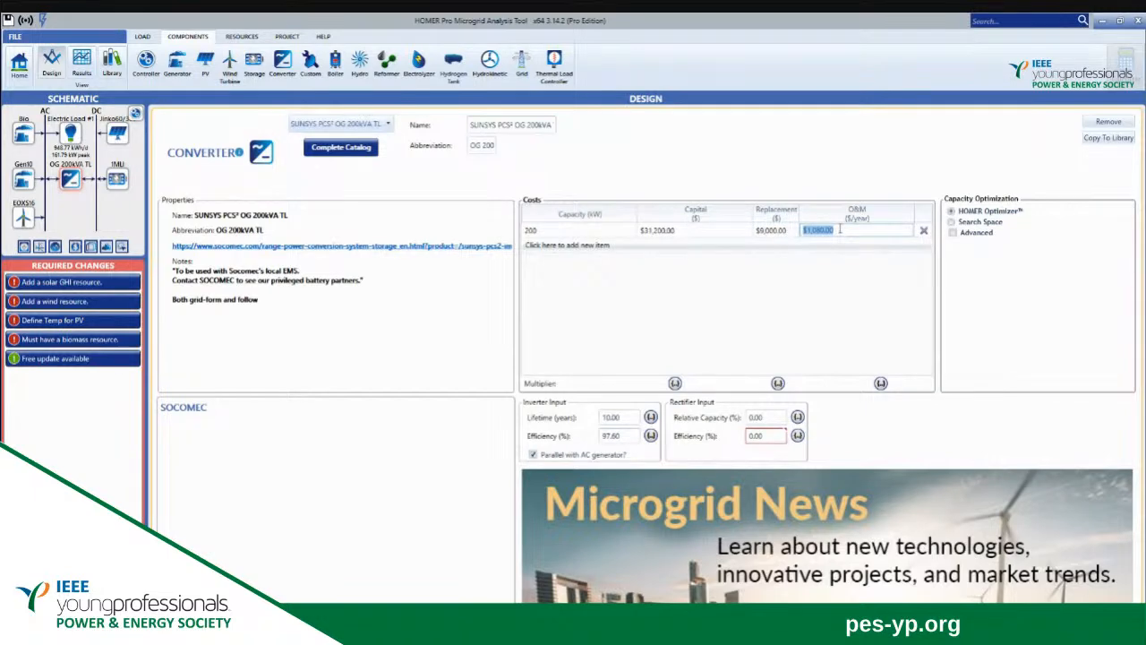
{"action": "key", "text": "BackSpace"}
{"action": "type", "text": "1340"}
{"action": "key", "text": "Return"}
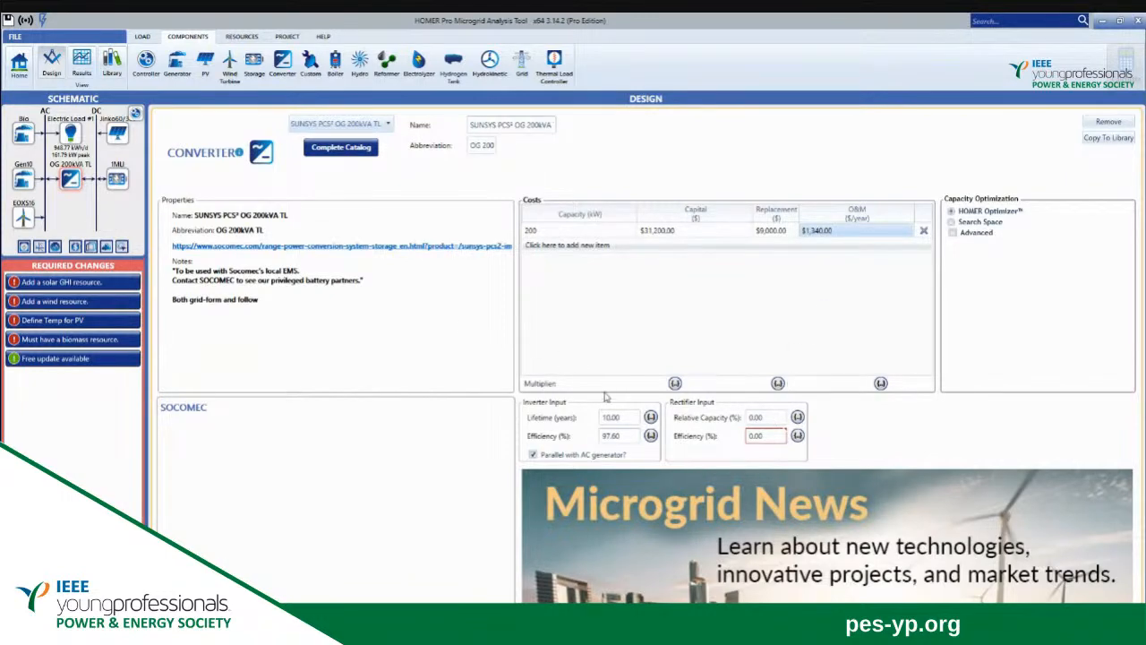
Set the converter's rectifier efficiency to 88%.
{"action": "mouse_move", "coordinate": [71, 191]}
{"action": "mouse_move", "coordinate": [769, 437]}
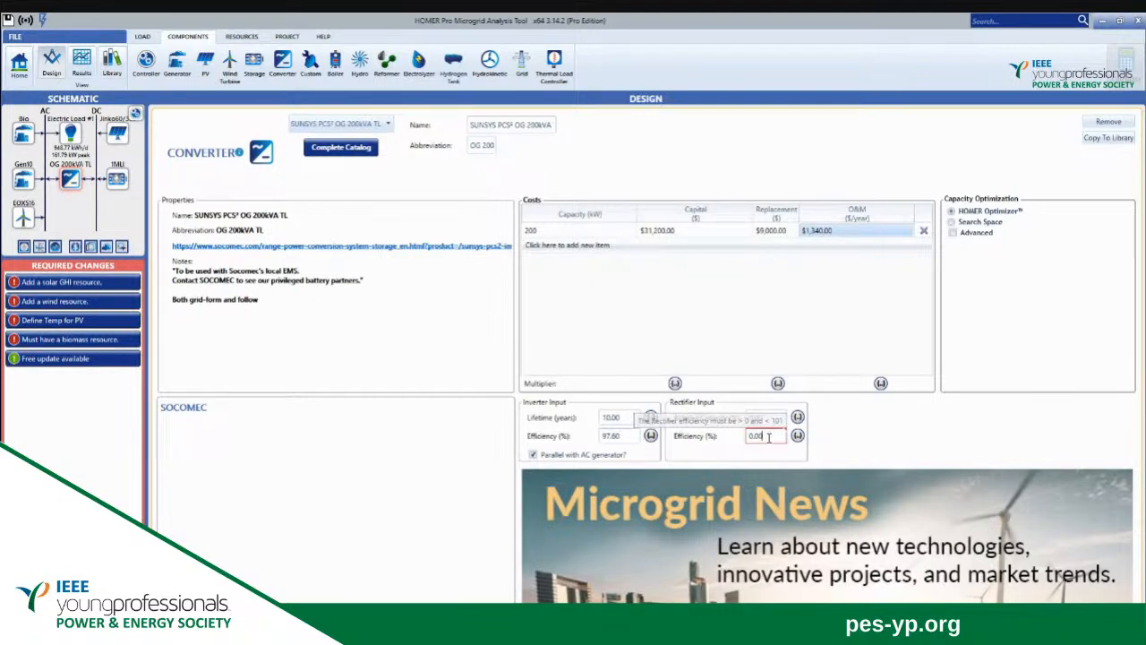
{"action": "key", "text": "BackSpace"}
{"action": "key", "text": "BackSpace"}
{"action": "key", "text": "BackSpace"}
{"action": "key", "text": "BackSpace"}
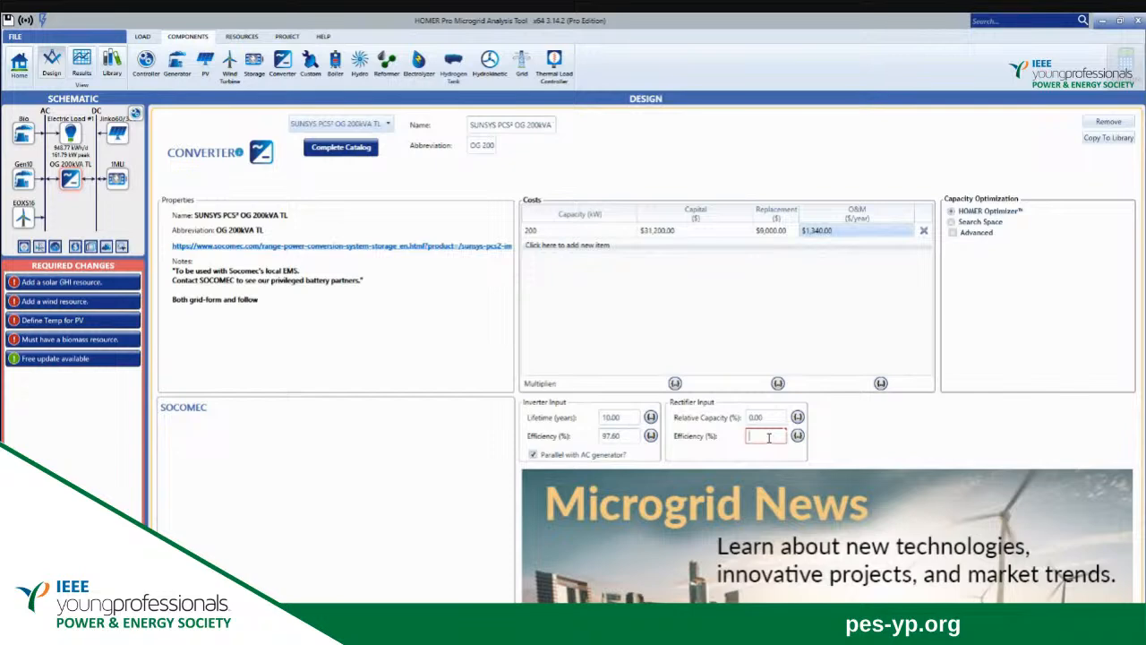
{"action": "type", "text": "88"}
{"action": "left_click", "coordinate": [612, 348]}
Download the solar, wind and temperature resources for the Blantyre location from the project overview.
{"action": "left_click", "coordinate": [14, 81]}
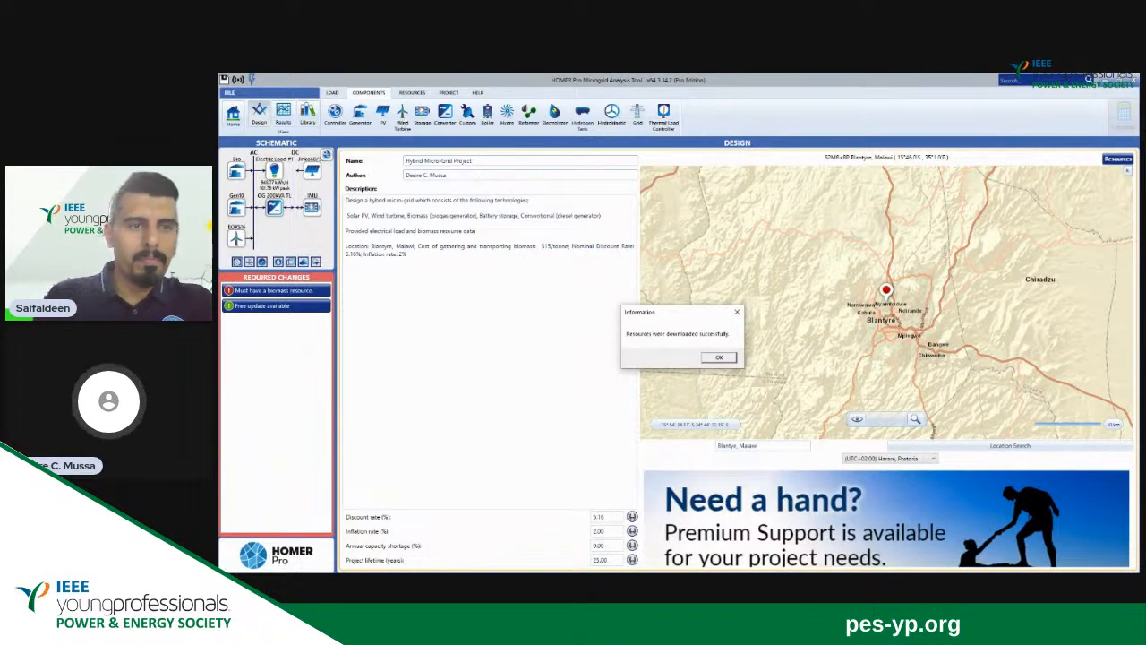
{"action": "left_click", "coordinate": [719, 356]}
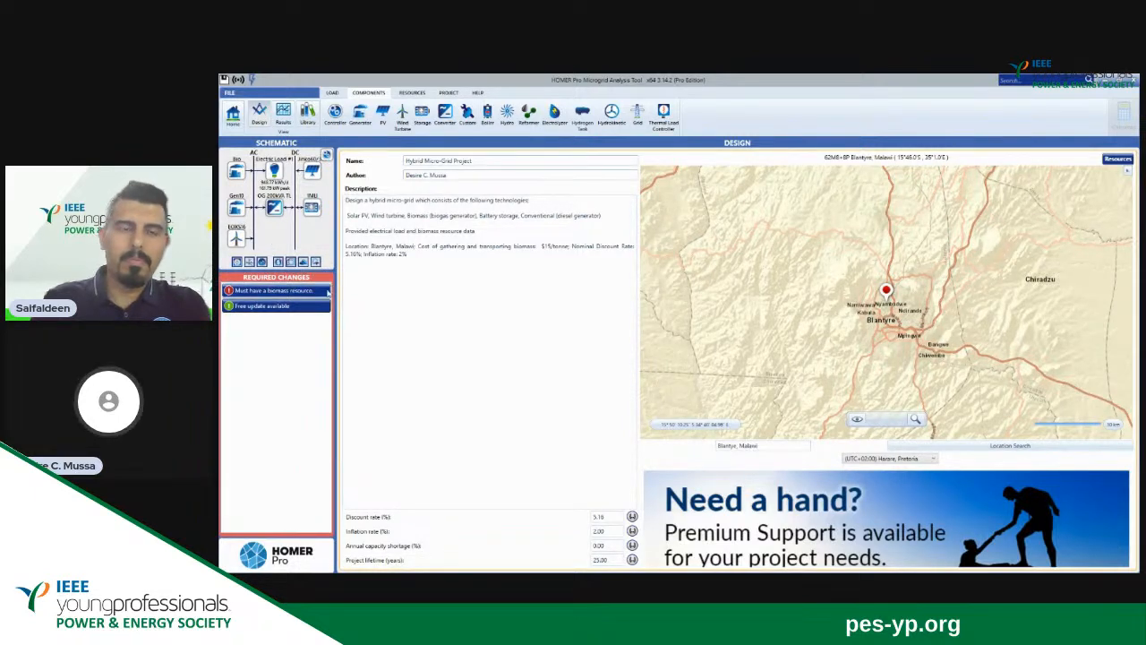
{"action": "mouse_move", "coordinate": [327, 293]}
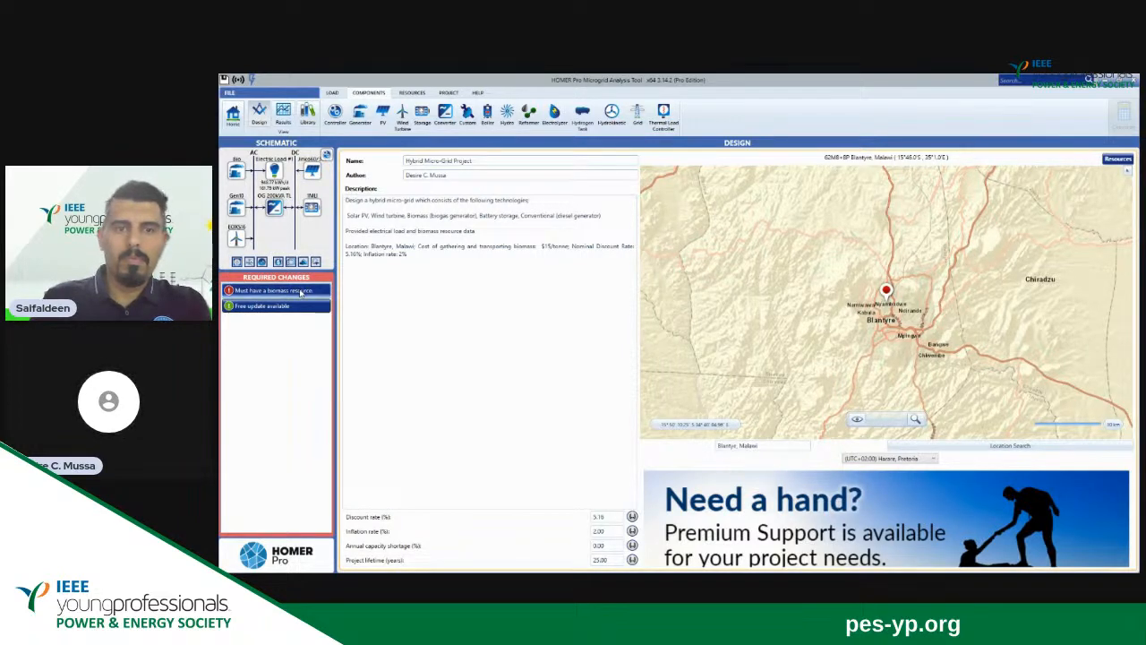
{"action": "left_click", "coordinate": [302, 292]}
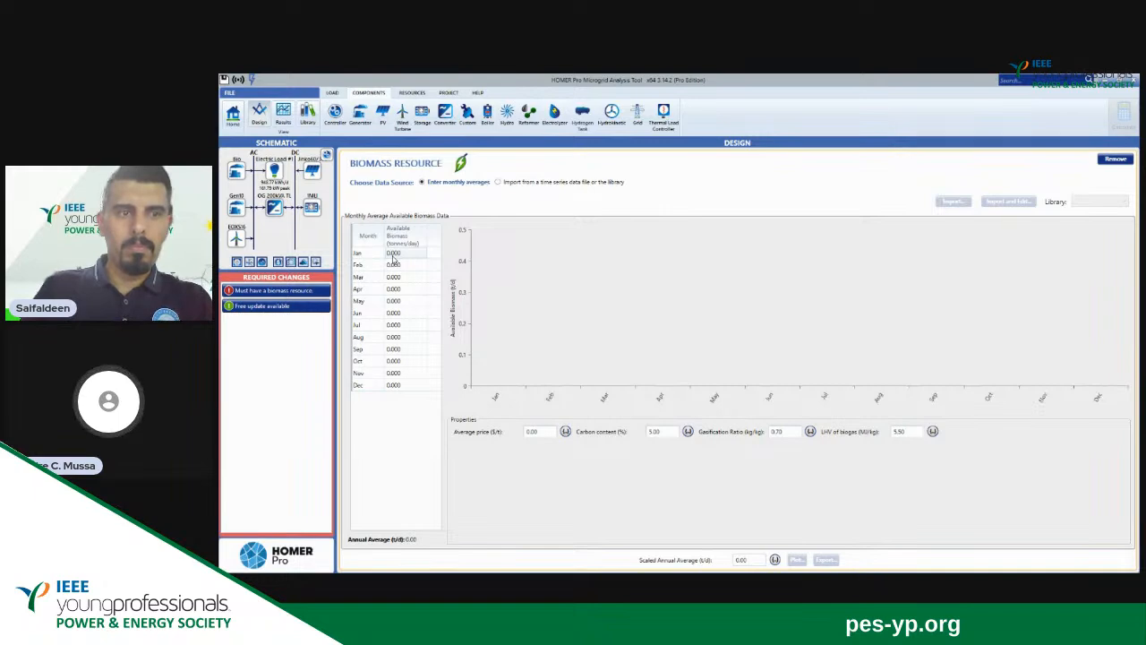
{"action": "left_click", "coordinate": [232, 121]}
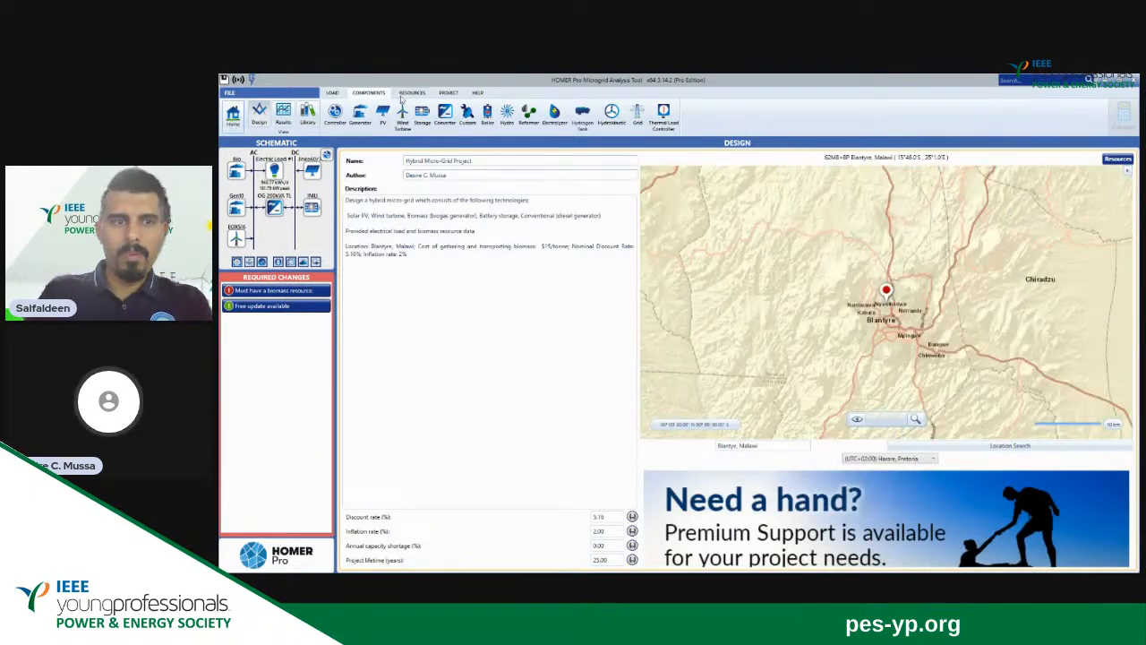
{"action": "left_click", "coordinate": [410, 93]}
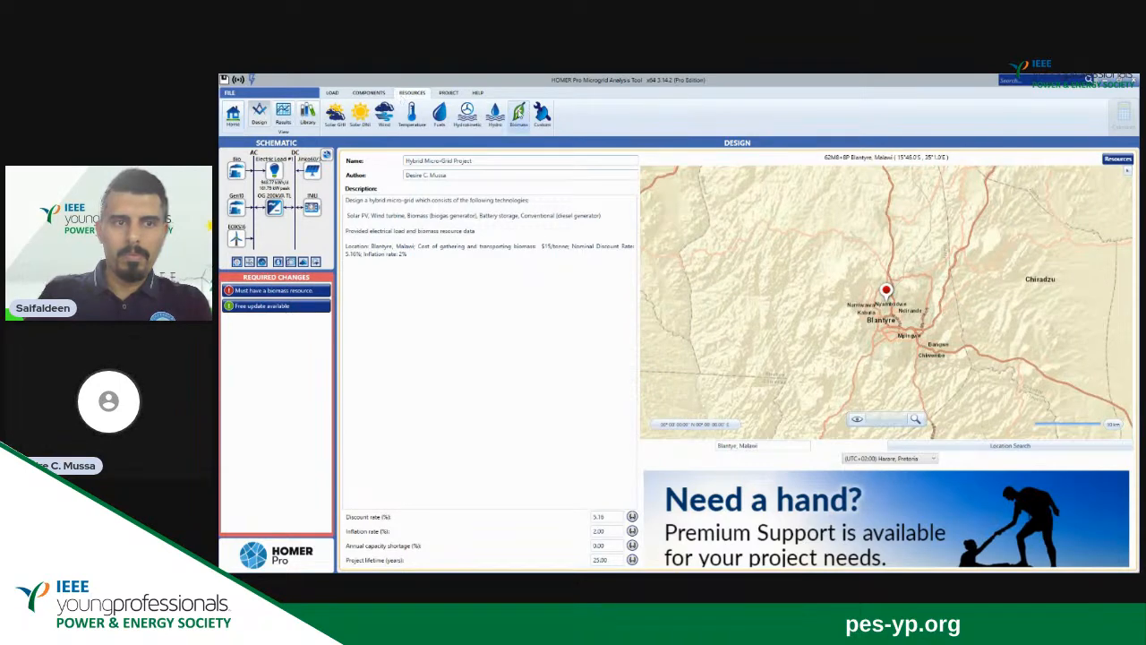
{"action": "left_click", "coordinate": [519, 115]}
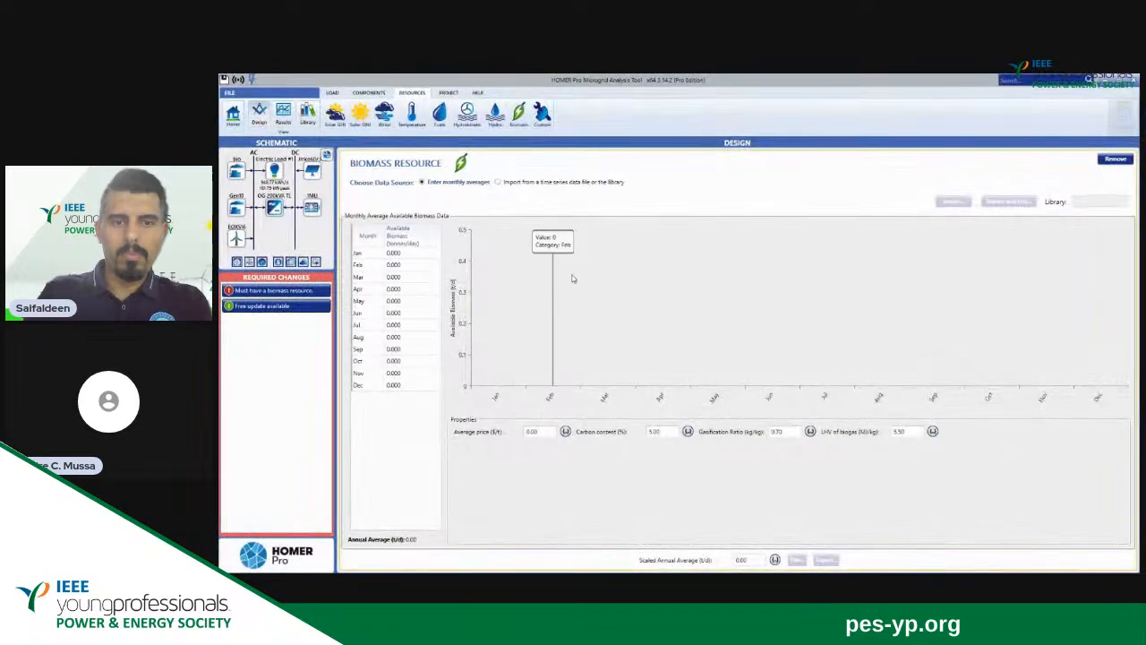
{"action": "left_click", "coordinate": [391, 254]}
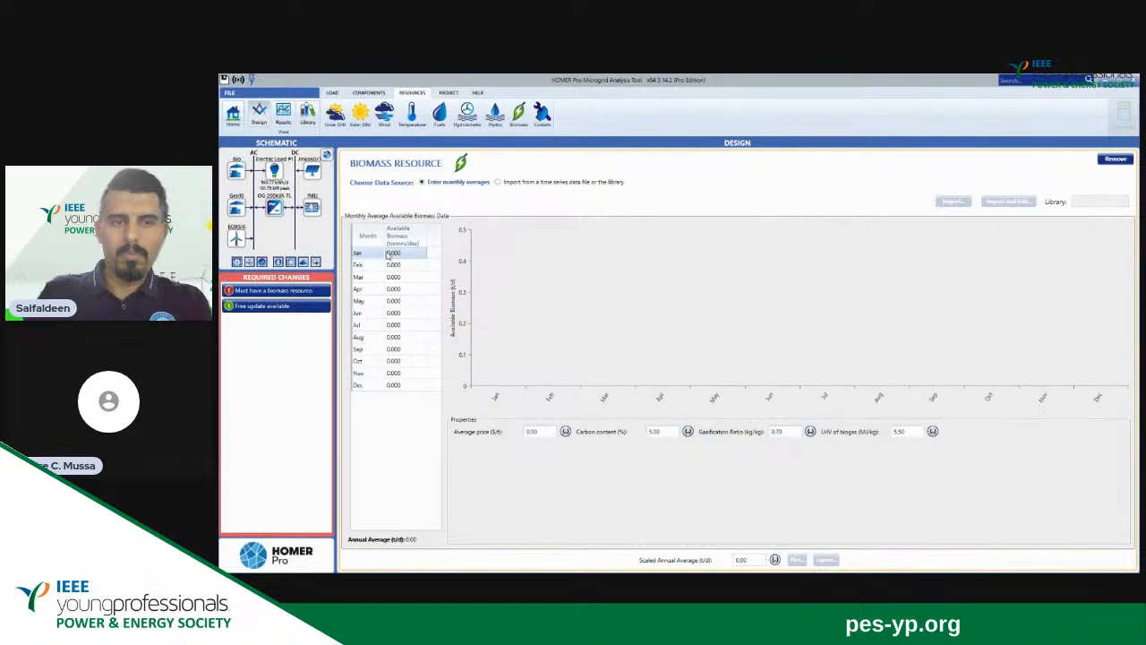
{"action": "left_click", "coordinate": [388, 255]}
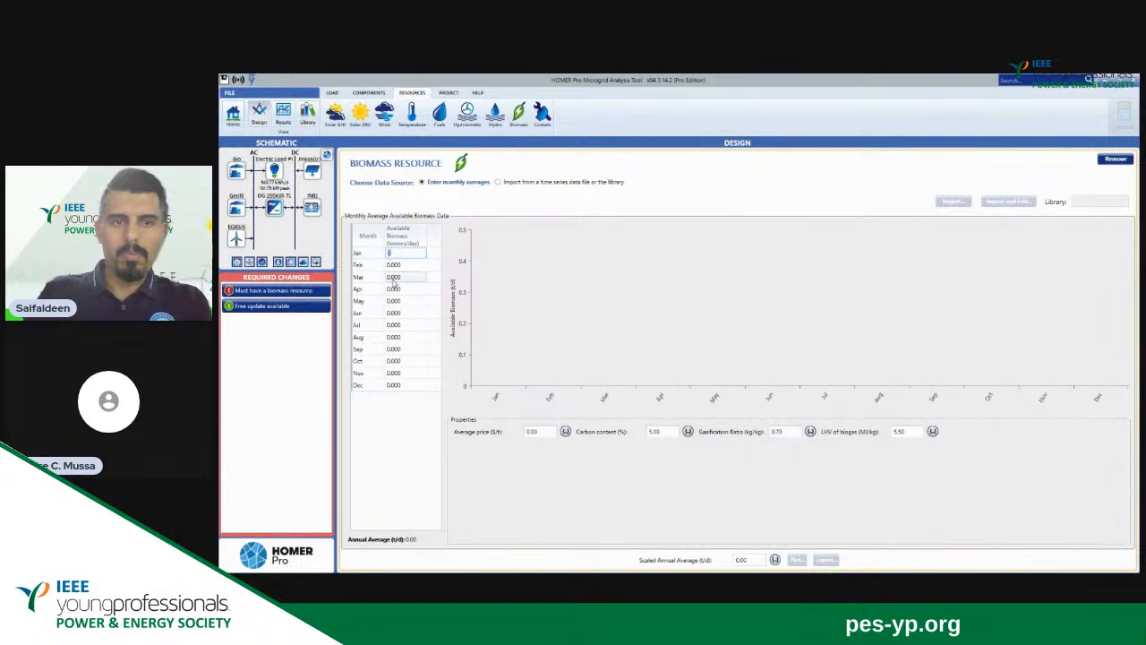
{"action": "left_click", "coordinate": [390, 256]}
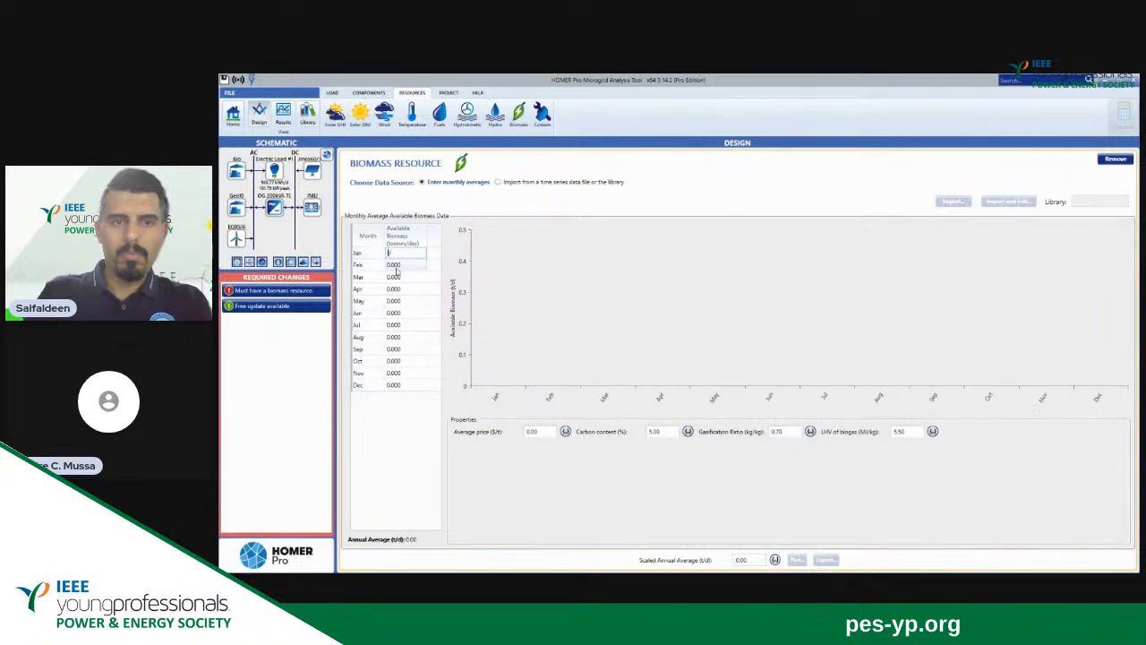
{"action": "left_click", "coordinate": [405, 417]}
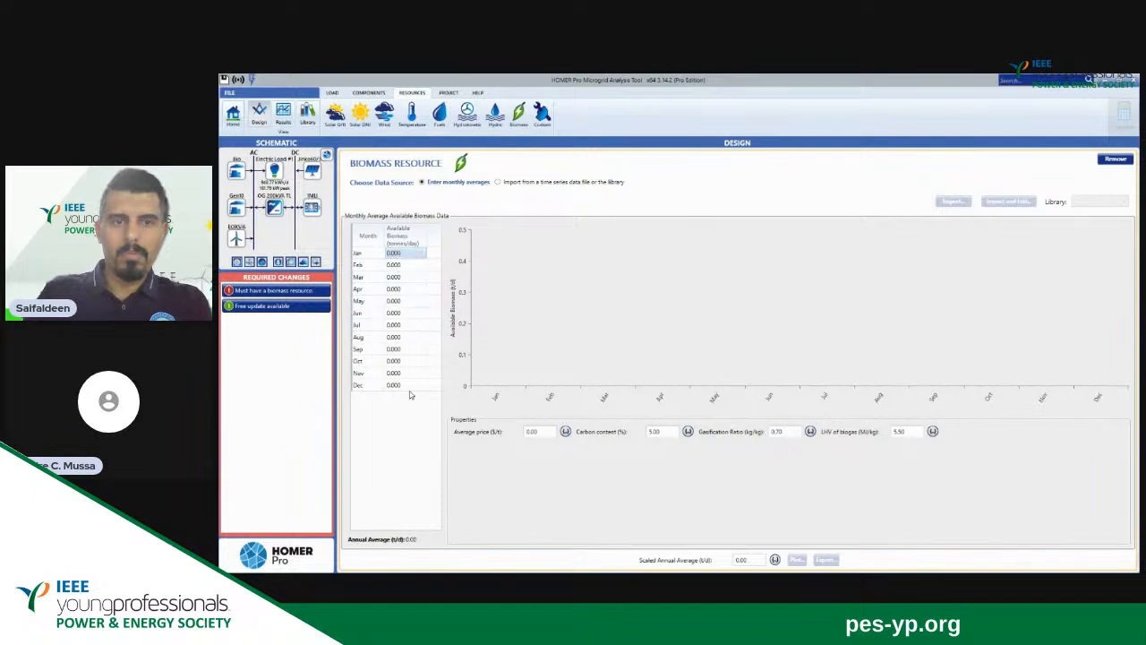
{"action": "left_click", "coordinate": [385, 257]}
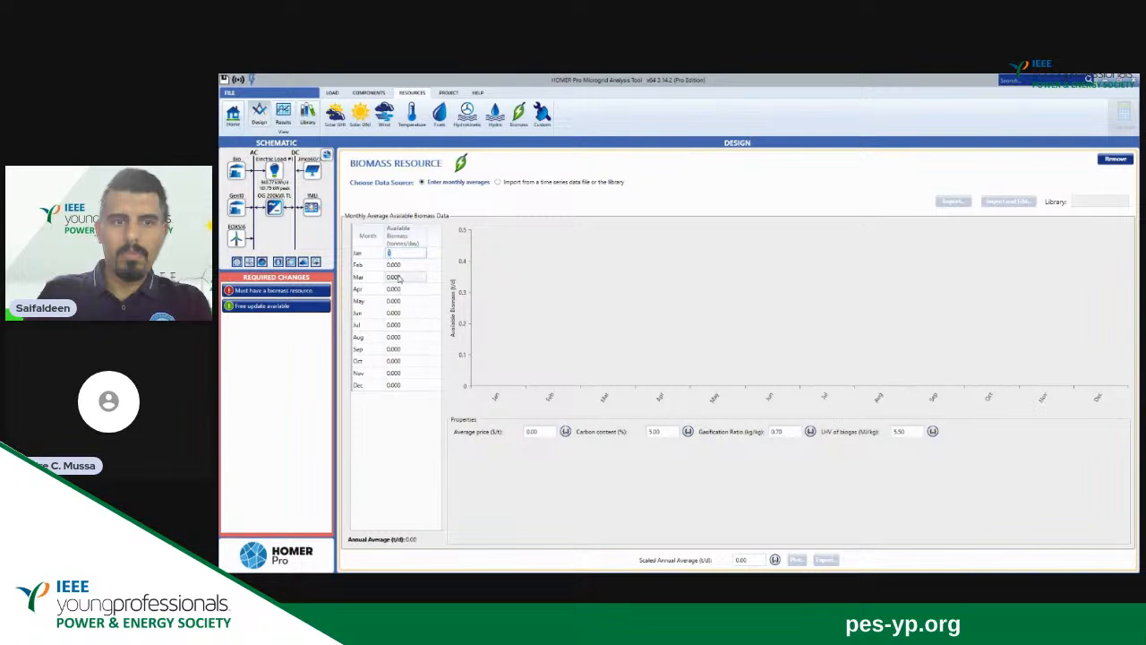
{"action": "left_click", "coordinate": [401, 417]}
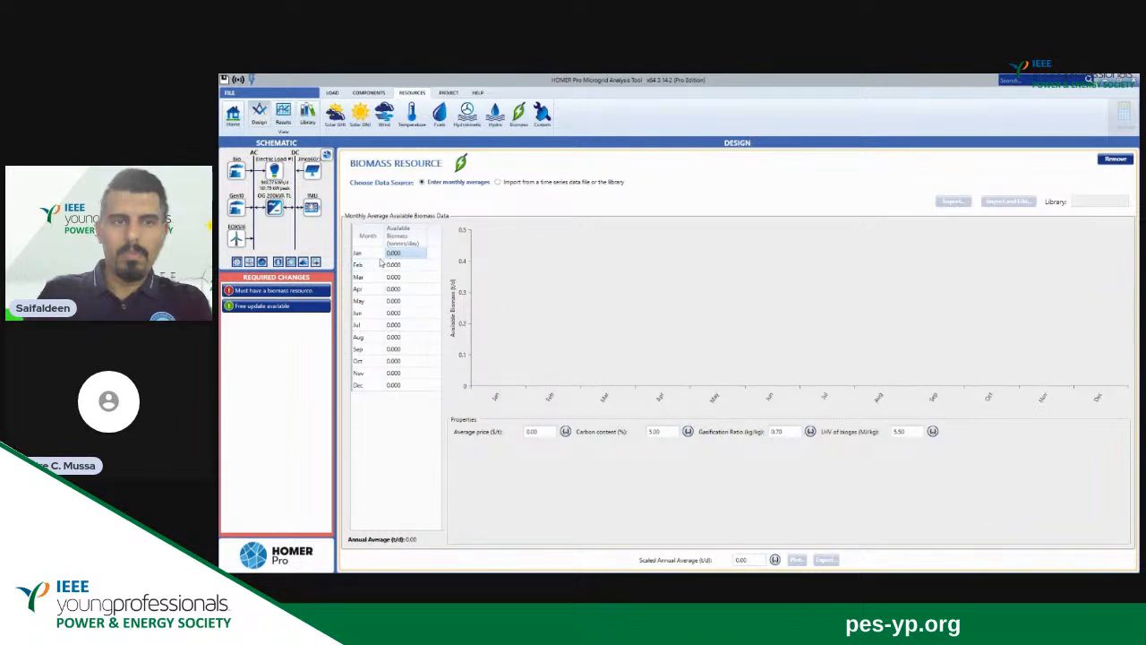
{"action": "type", "text": "0"}
{"action": "left_click", "coordinate": [414, 514]}
{"action": "left_click", "coordinate": [232, 116]}
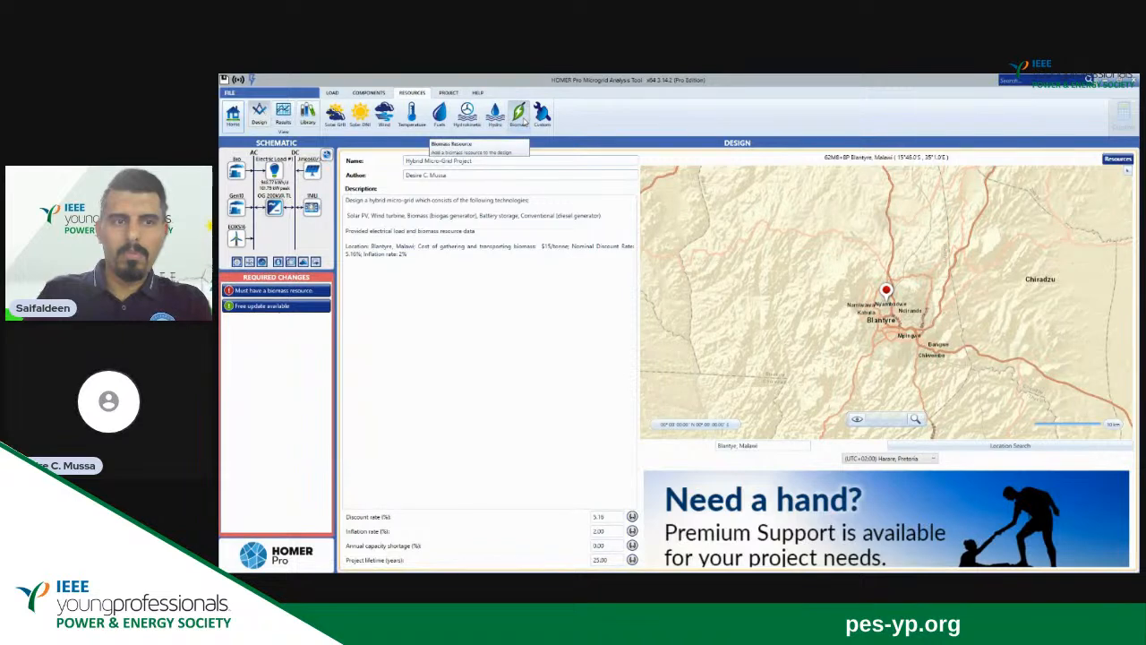
Paste the copied monthly available biomass values into all months from January to December of the biomass resource.
{"action": "left_click", "coordinate": [519, 114]}
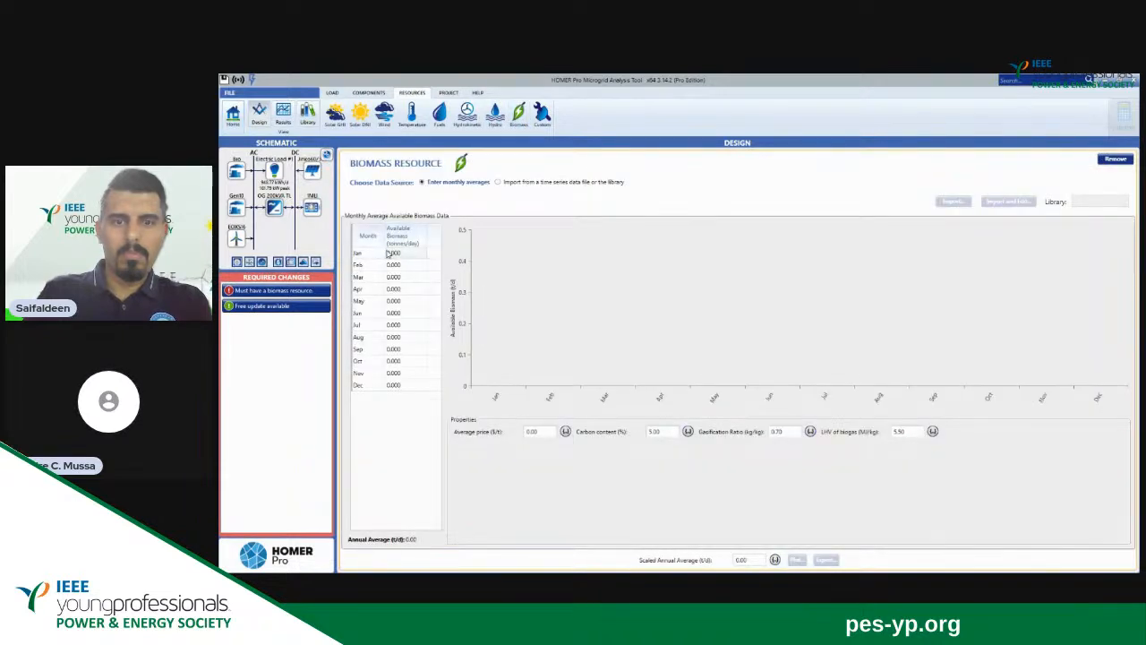
{"action": "left_click_drag", "start_coordinate": [388, 254], "coordinate": [404, 387]}
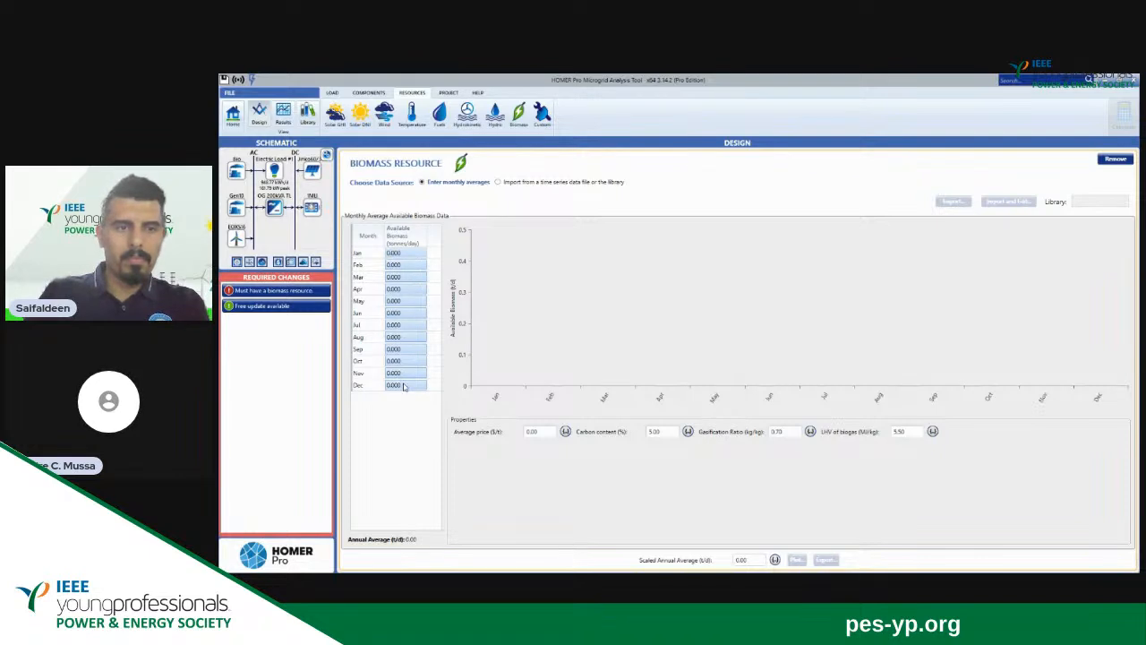
{"action": "key", "text": "ctrl+v"}
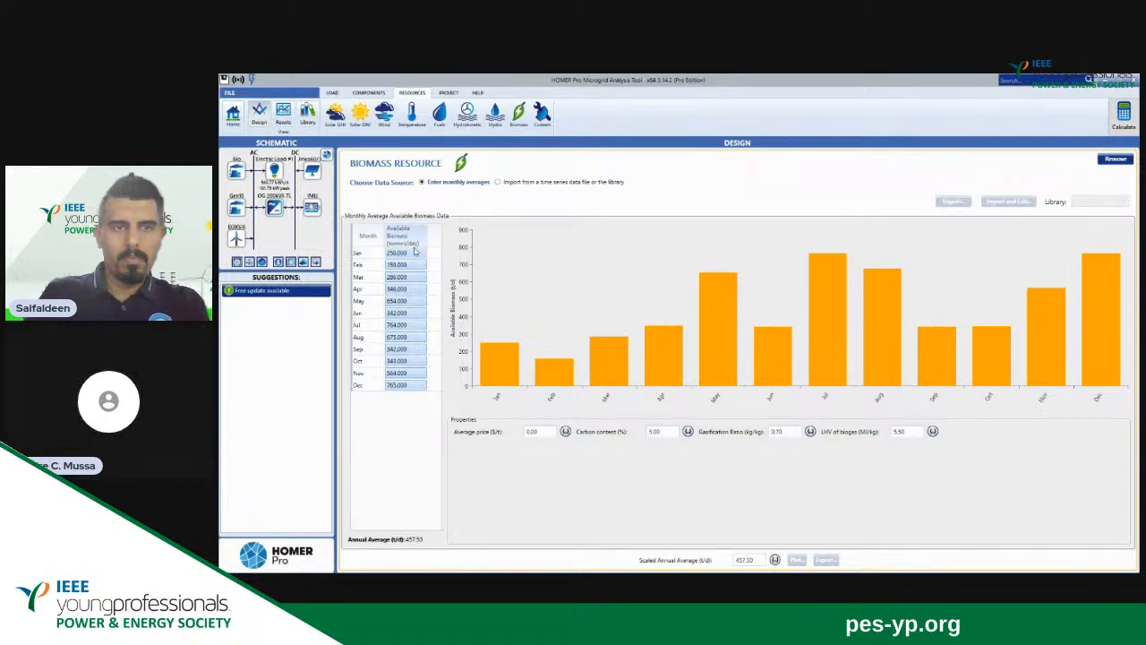
Set the biomass resource's average price to the $15 per tonne given in the project description.
{"action": "left_click", "coordinate": [232, 116]}
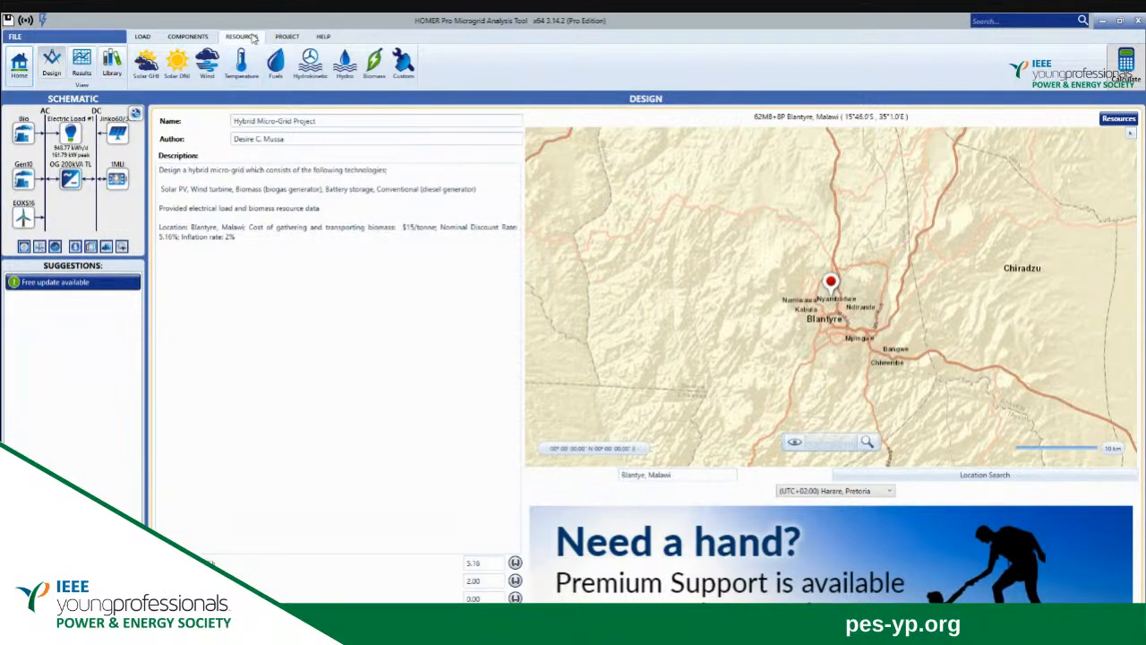
{"action": "left_click", "coordinate": [373, 61]}
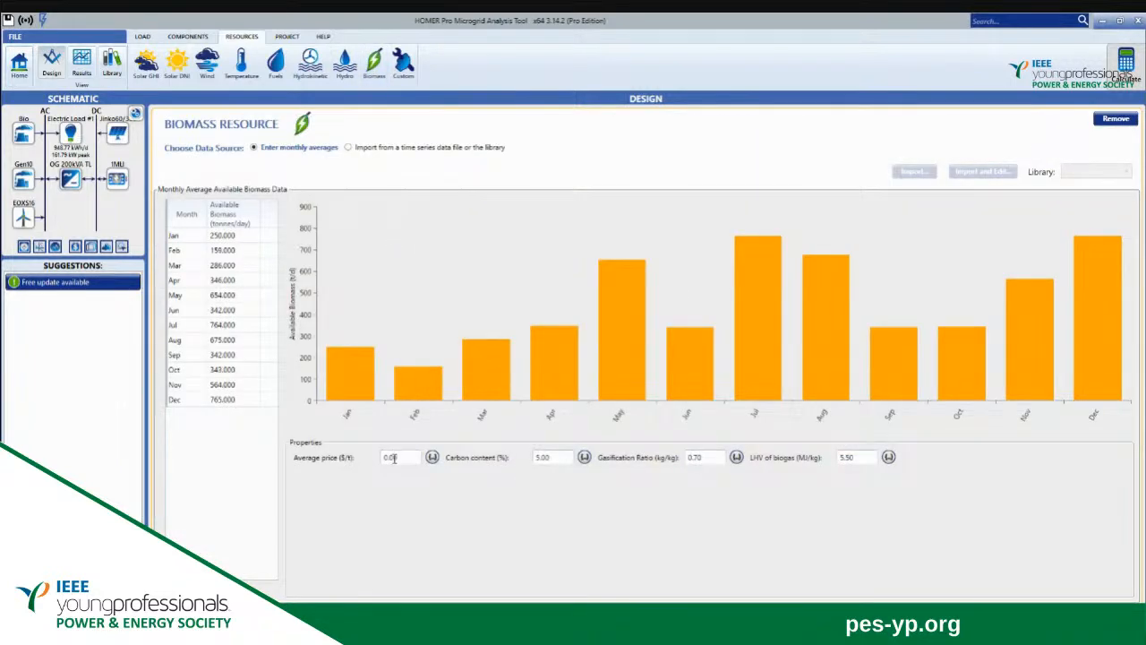
{"action": "left_click", "coordinate": [399, 458]}
{"action": "key", "text": "BackSpace"}
{"action": "left_click", "coordinate": [397, 518]}
{"action": "left_click", "coordinate": [20, 68]}
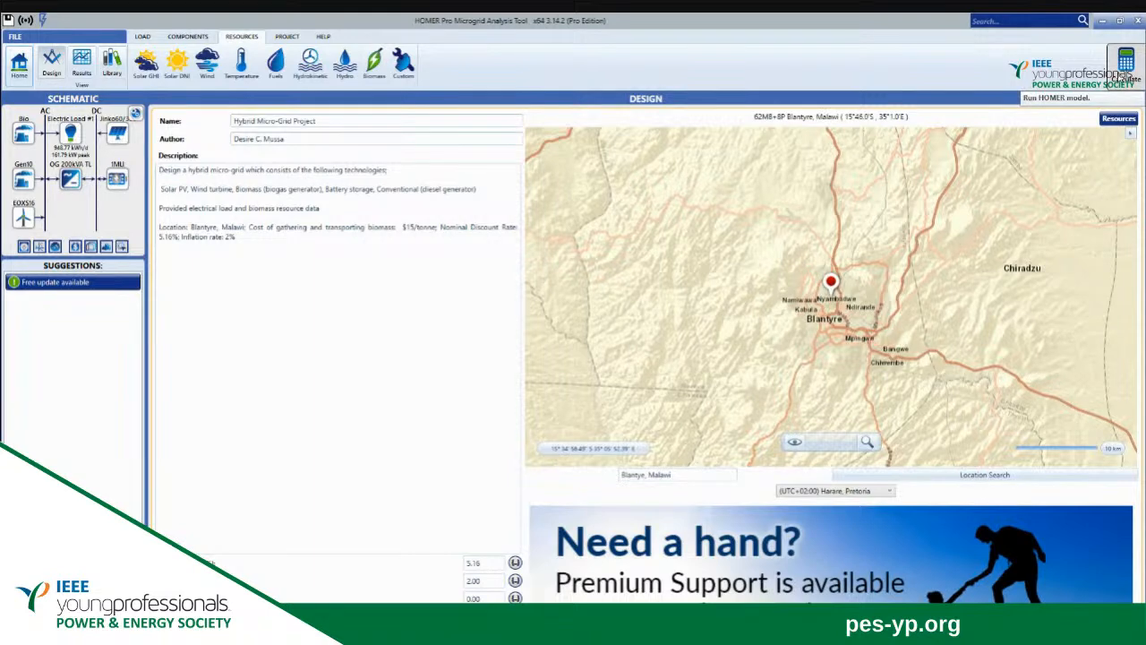
Run the model calculation and open the simulation details of the lowest-cost system in the optimization results table.
{"action": "left_click", "coordinate": [1126, 65]}
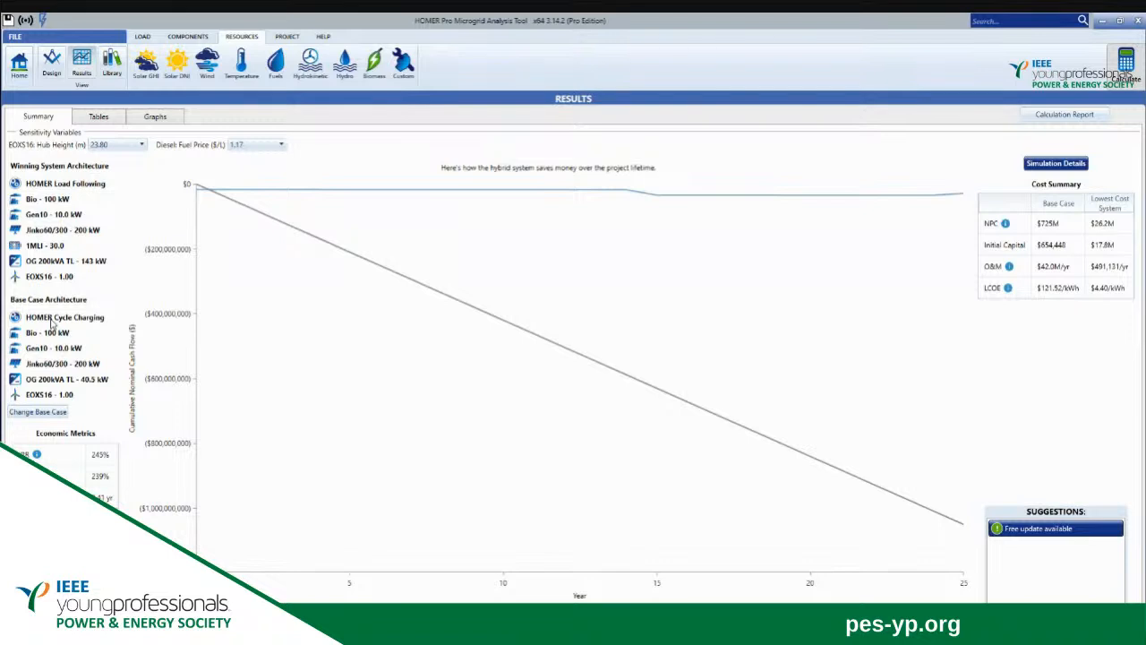
{"action": "left_click", "coordinate": [97, 117]}
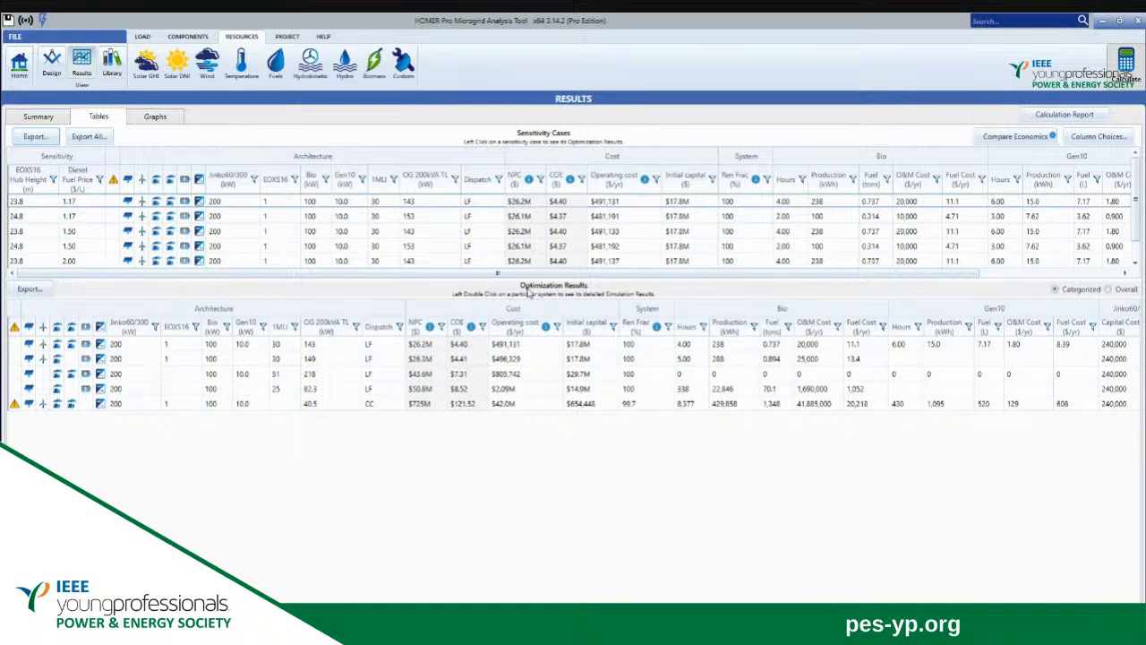
{"action": "double_click", "coordinate": [427, 348]}
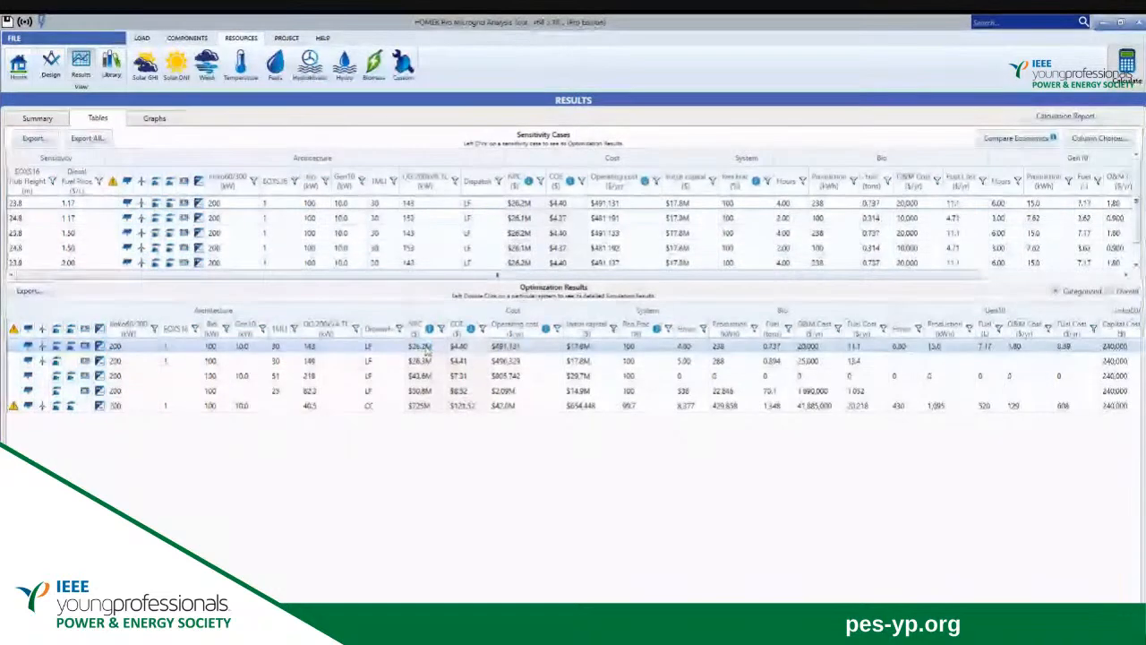